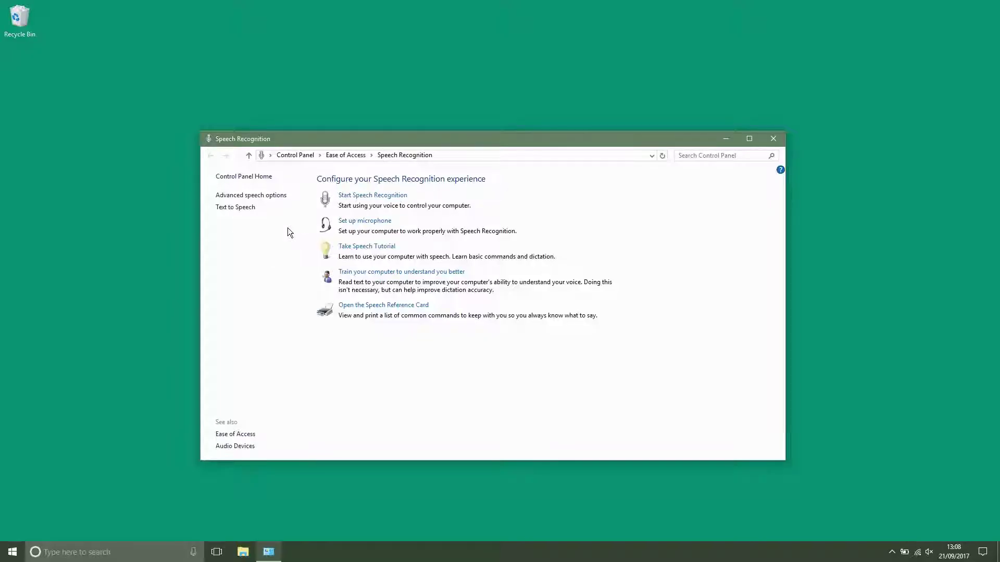
Set up the microphone for speech recognition as a Headset Microphone and finish the setup wizard.
click(356, 223)
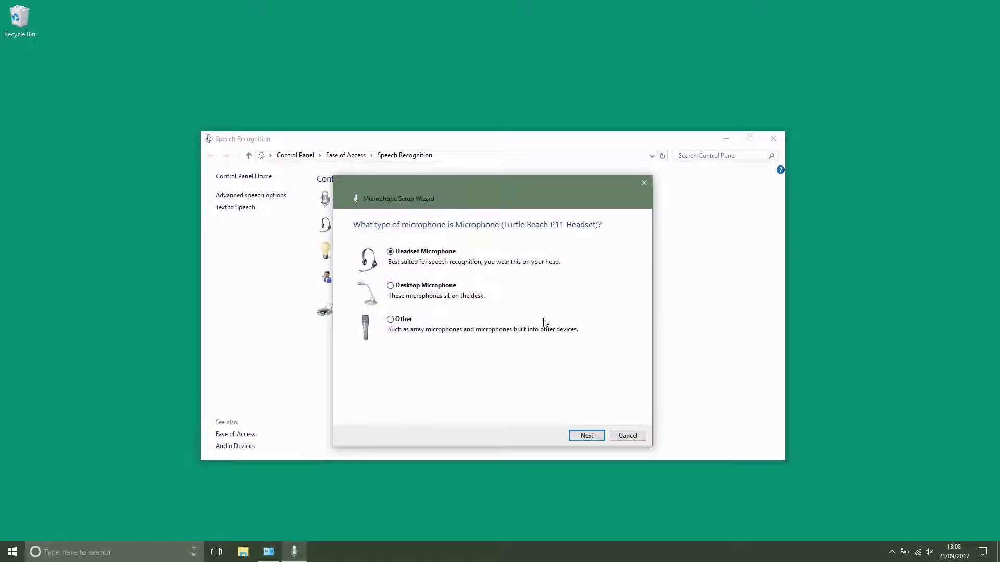
click(587, 436)
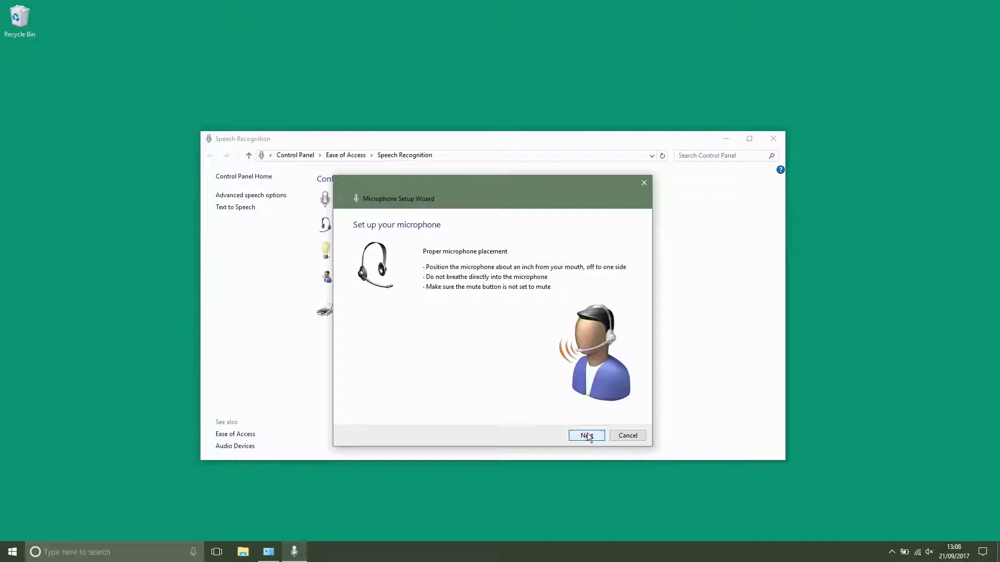
click(586, 436)
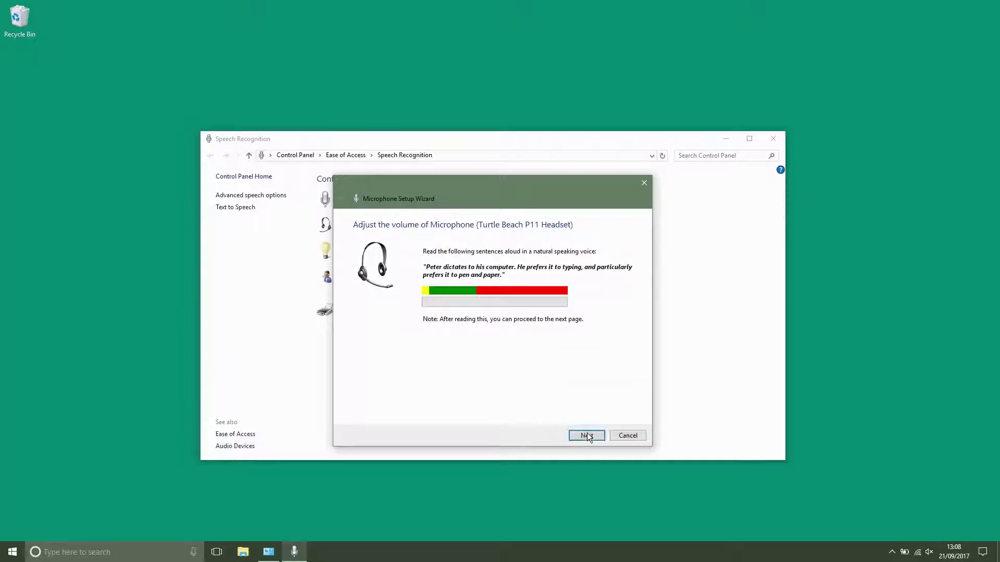
click(587, 436)
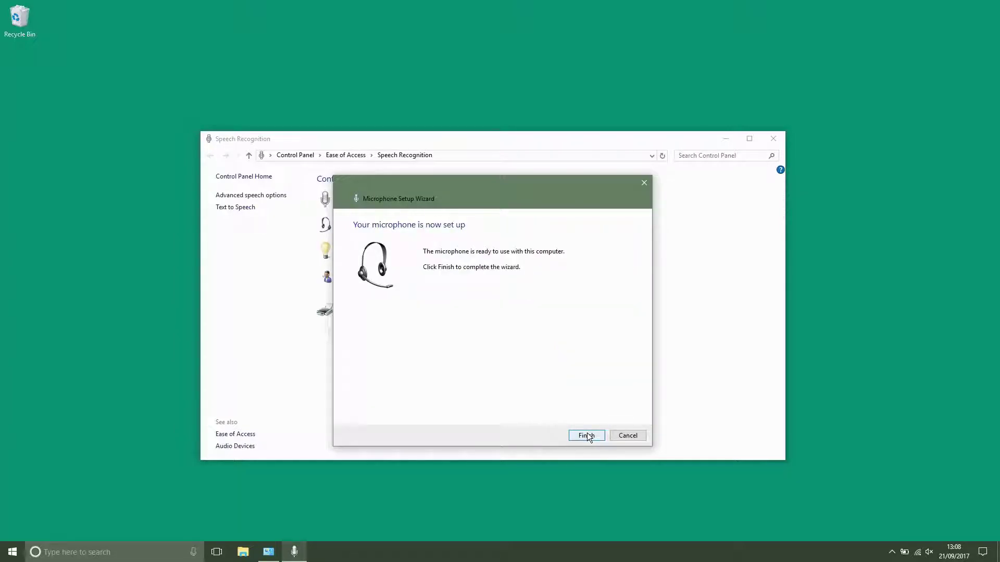
click(587, 436)
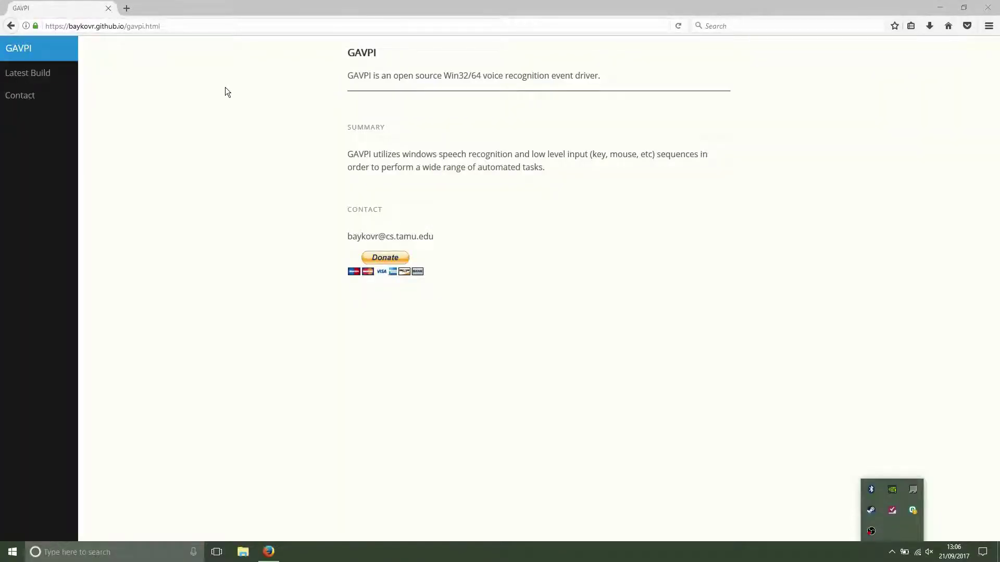
Open the latest build from the GAVPI website and launch GAVPI from the downloaded GAVPI_17.03.15 folder.
click(62, 73)
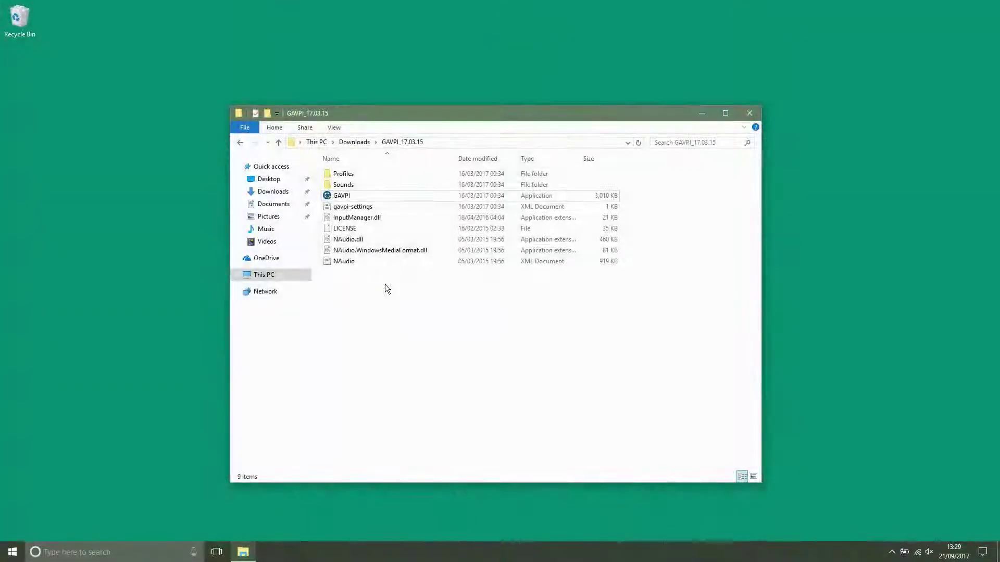
click(405, 196)
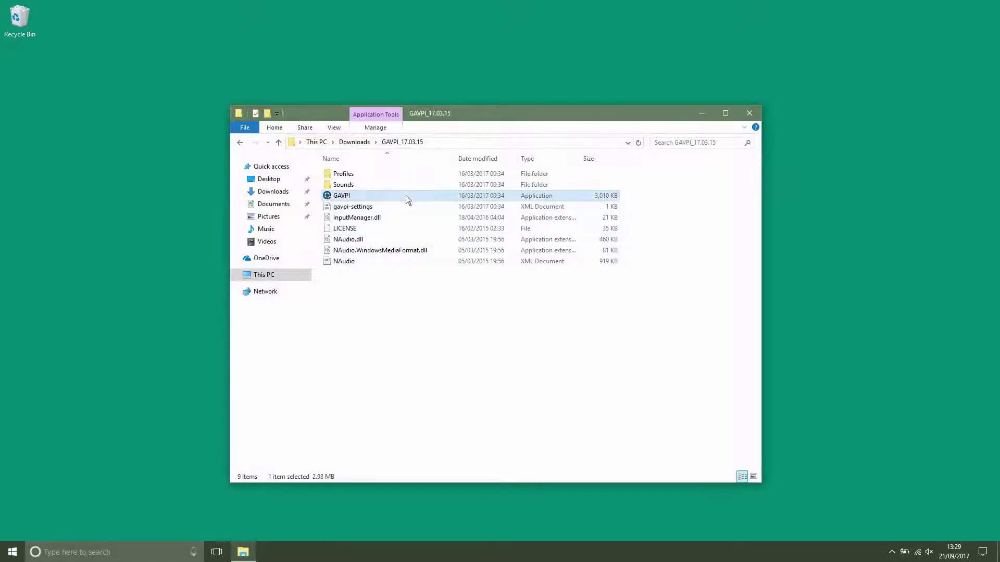
double_click(405, 196)
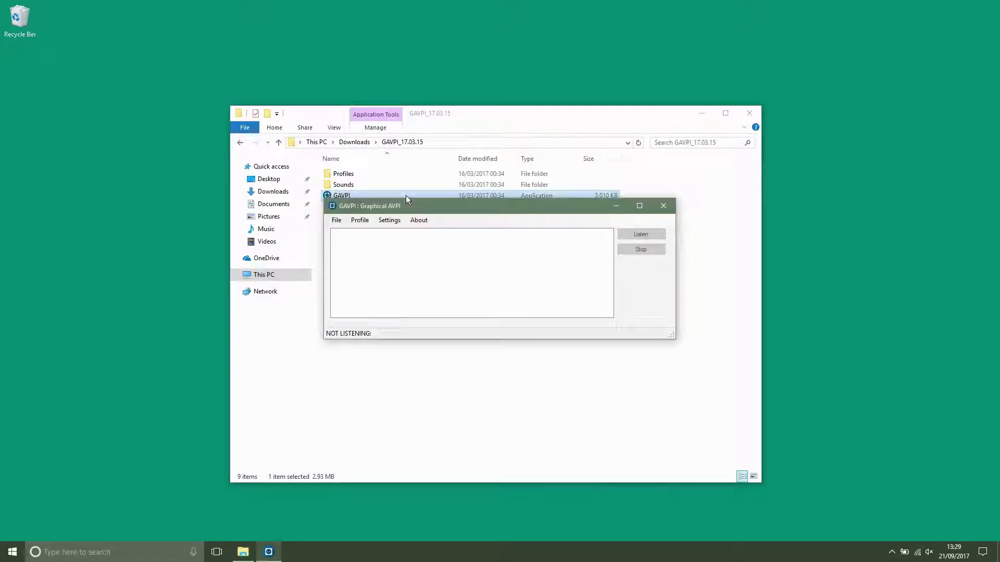
Create a new profile and add a phrase trigger named "jump" with the speech recognition phrase "jump".
click(362, 221)
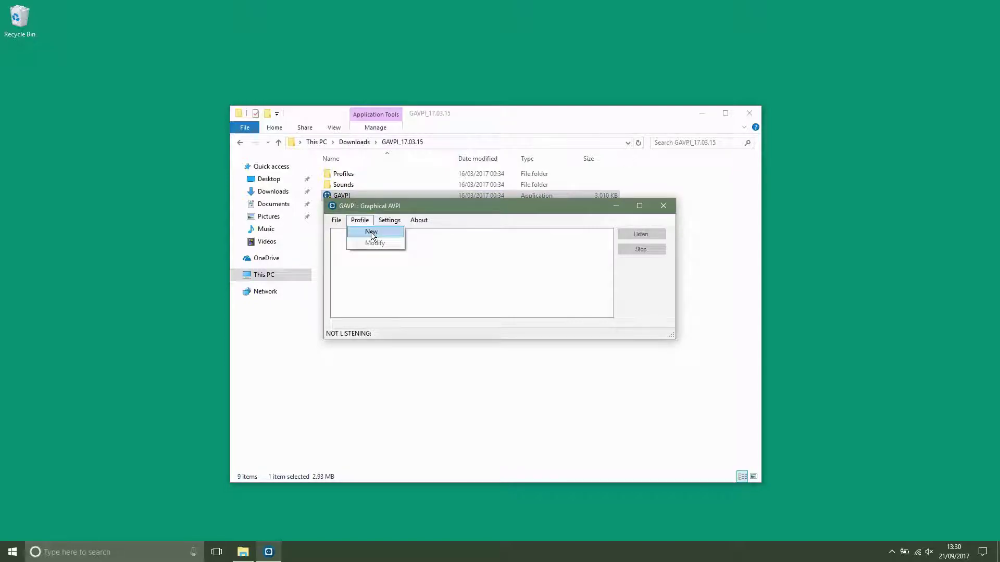
click(372, 232)
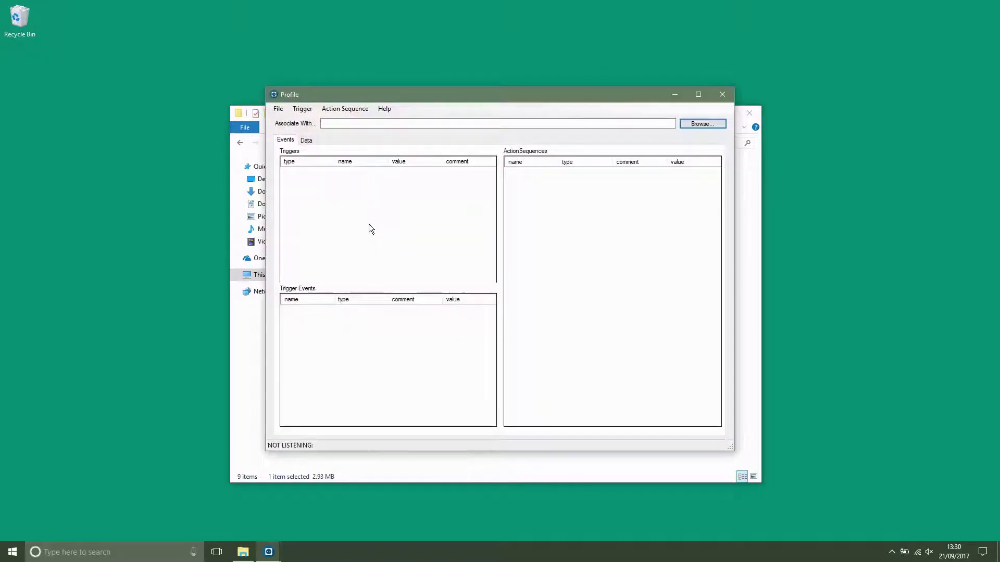
right_click(365, 203)
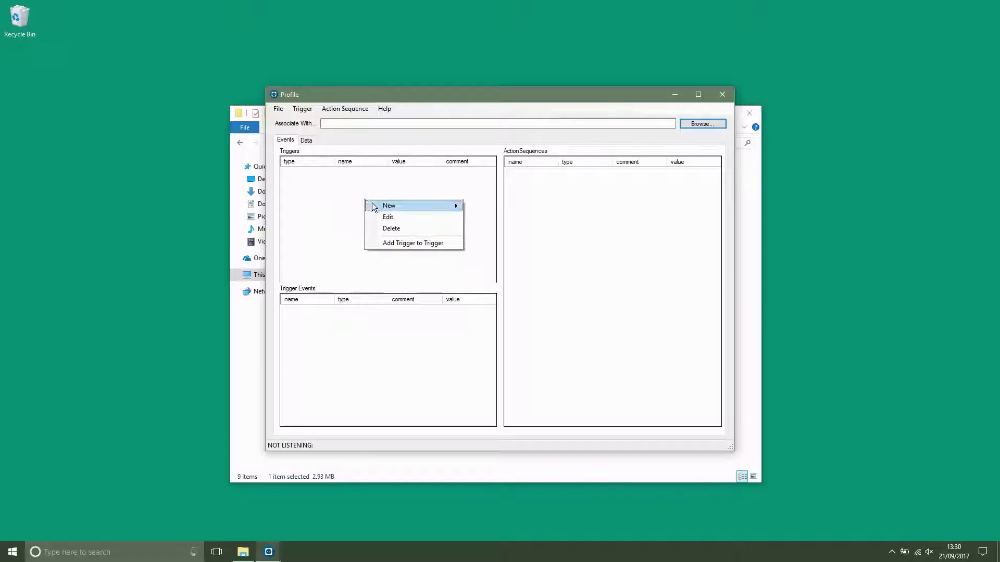
mouse_move(373, 203)
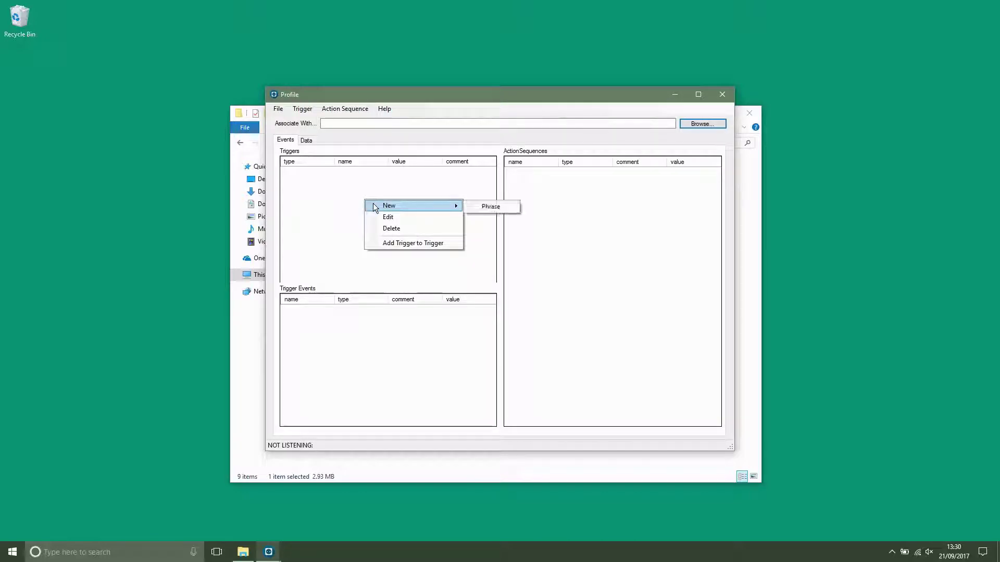
click(487, 206)
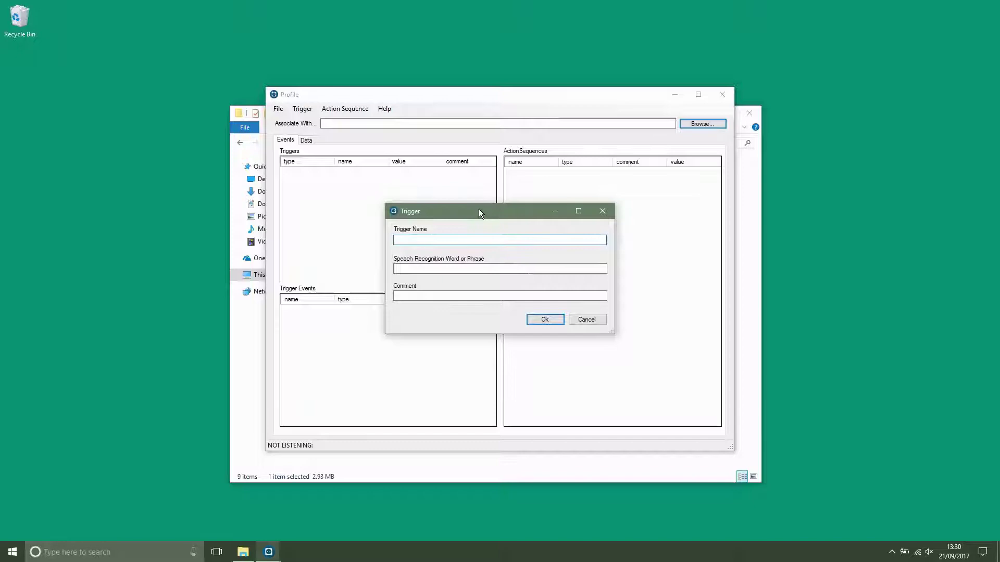
text(jump)
click(438, 271)
text(jump)
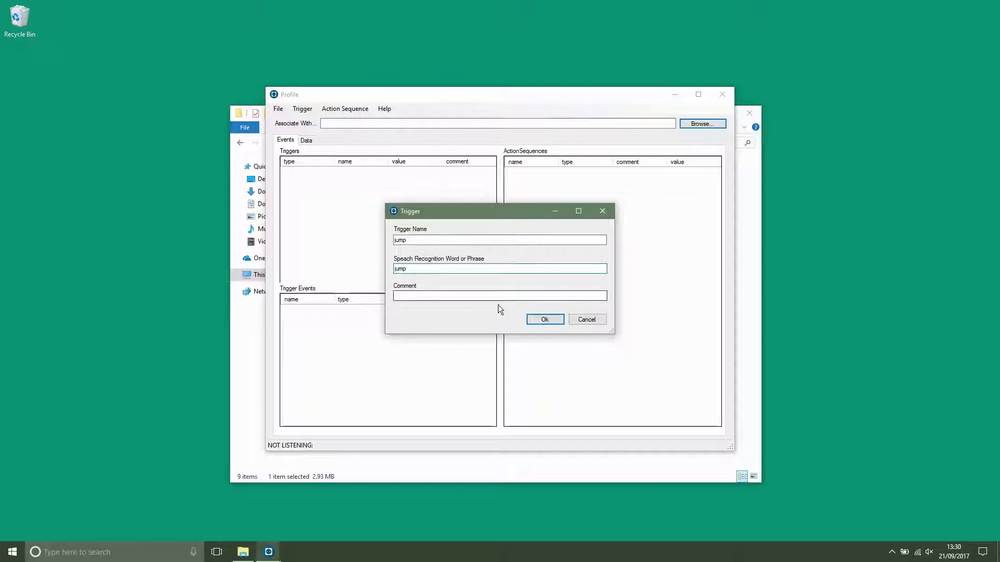
click(529, 319)
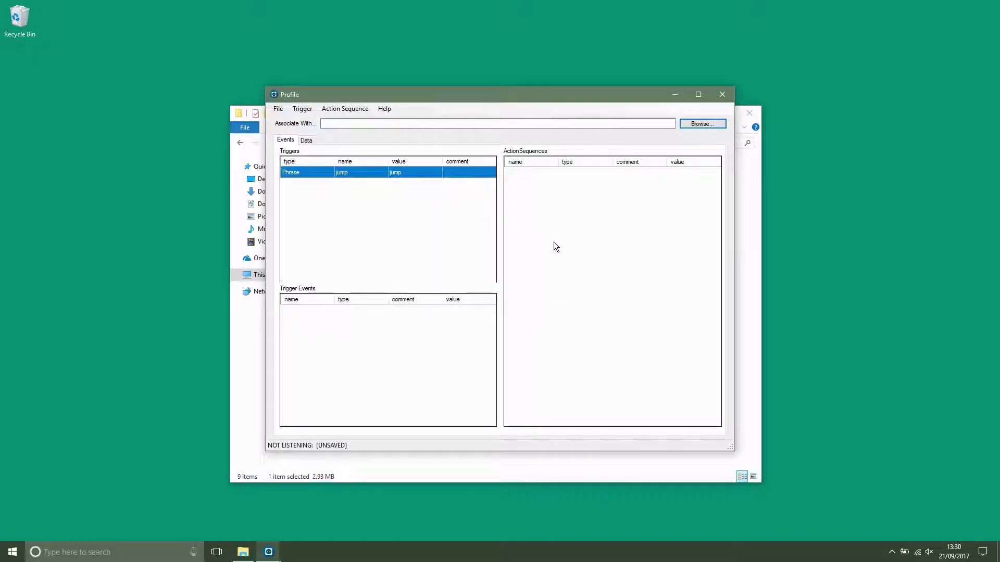
Create an action sequence named "Jump" and add a KeyDown action for the Space key.
right_click(554, 241)
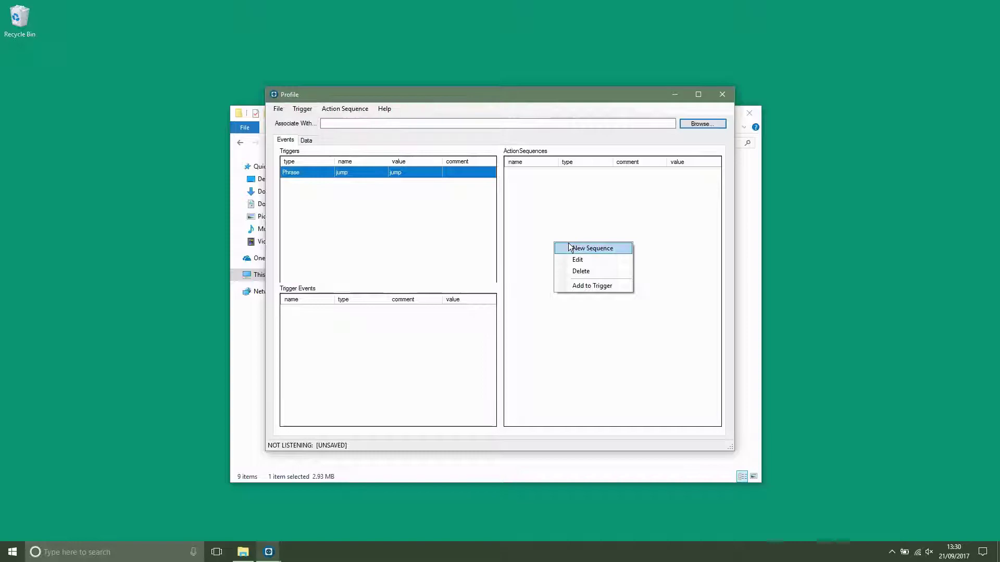
click(569, 248)
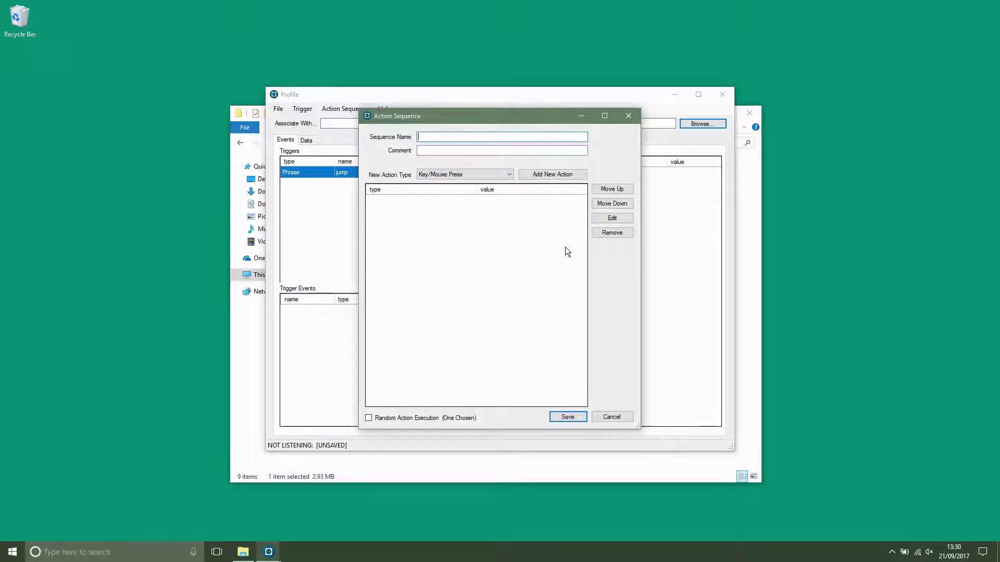
text(Jump)
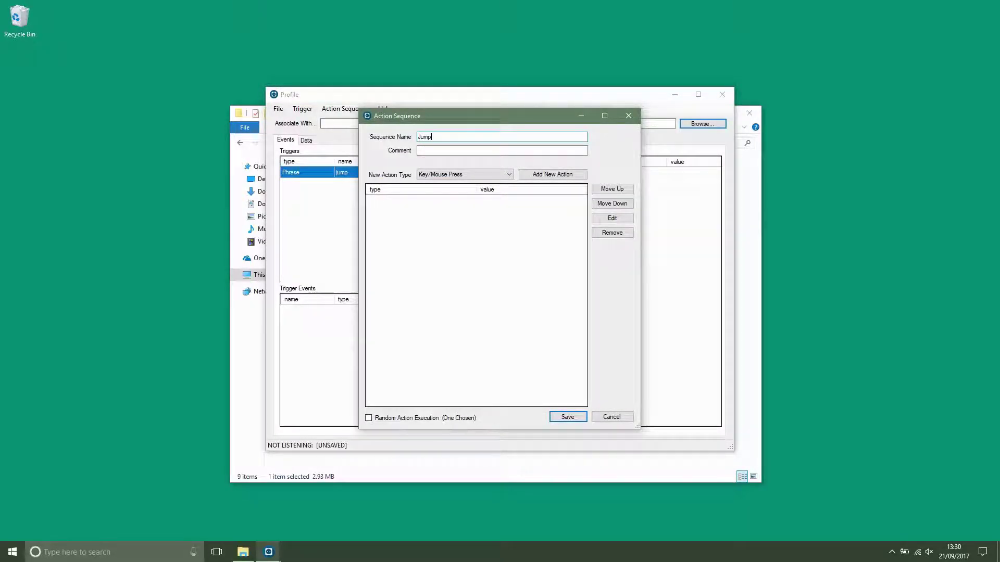
click(550, 176)
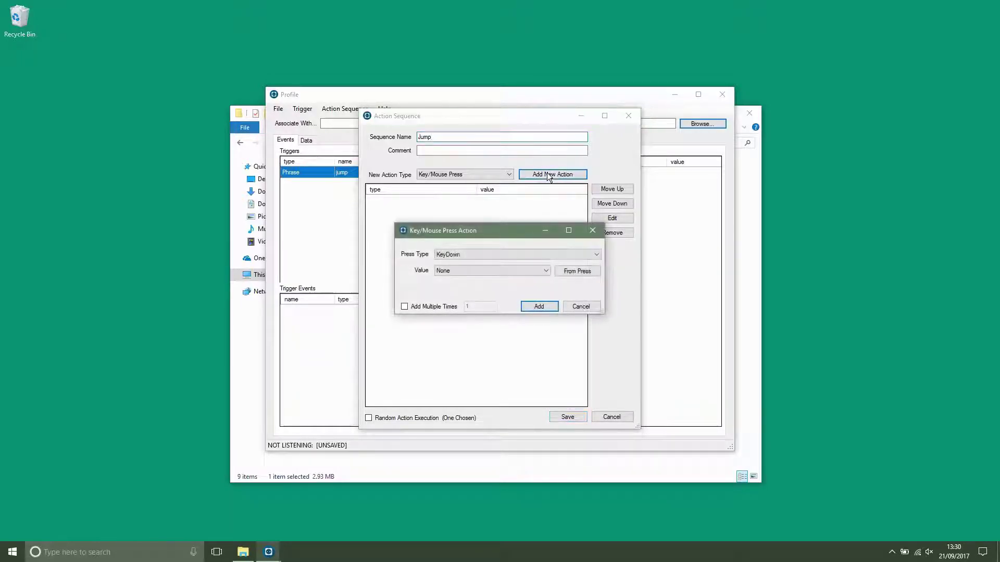
click(558, 272)
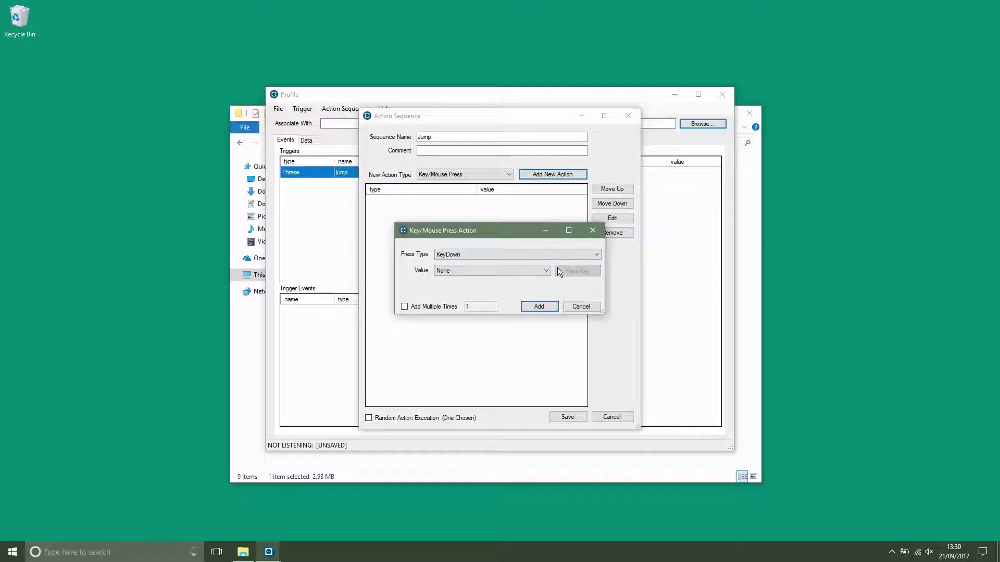
key(space)
click(547, 307)
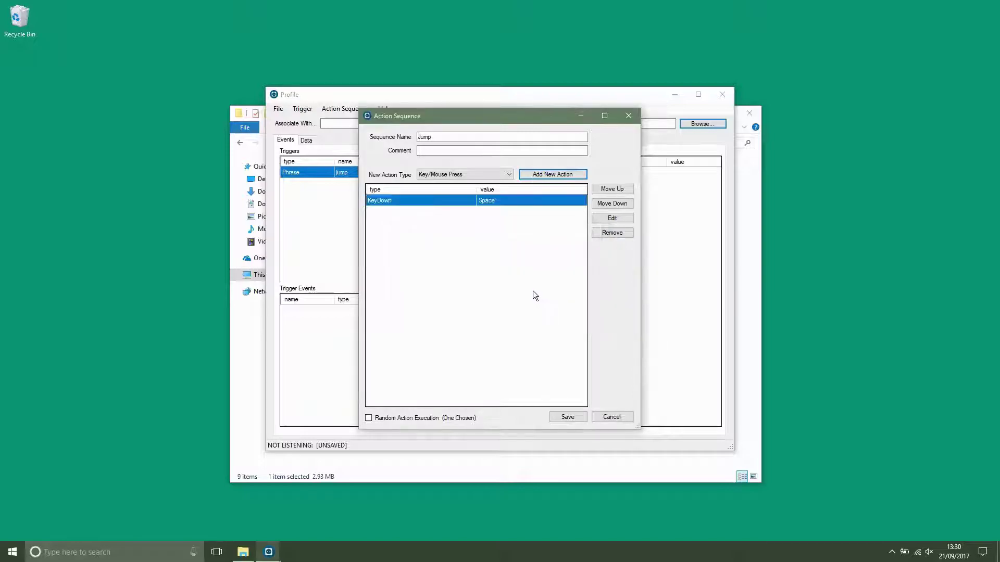
Add a Timing action with a 100 ms wait to the Jump sequence.
click(482, 174)
click(459, 191)
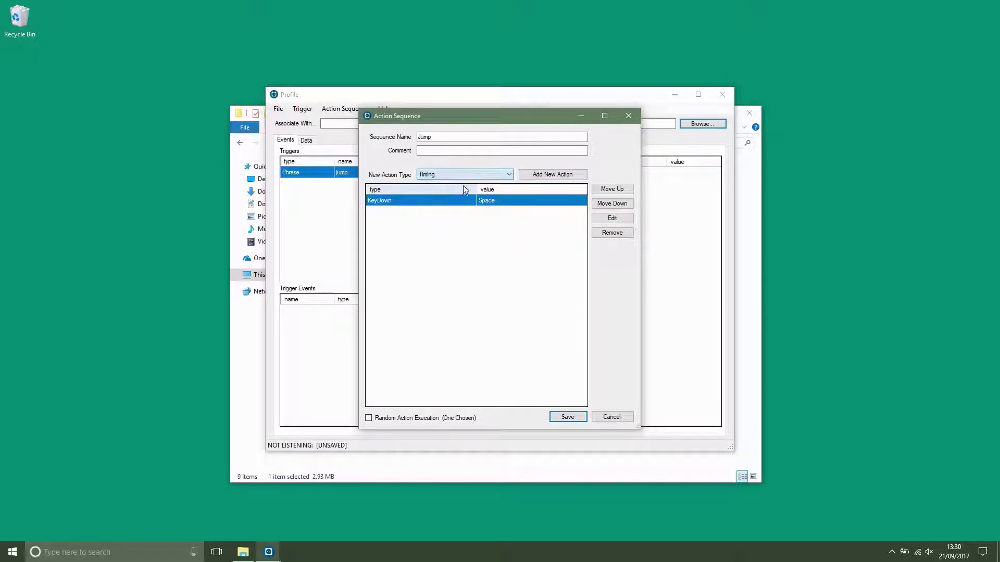
click(526, 175)
text(100)
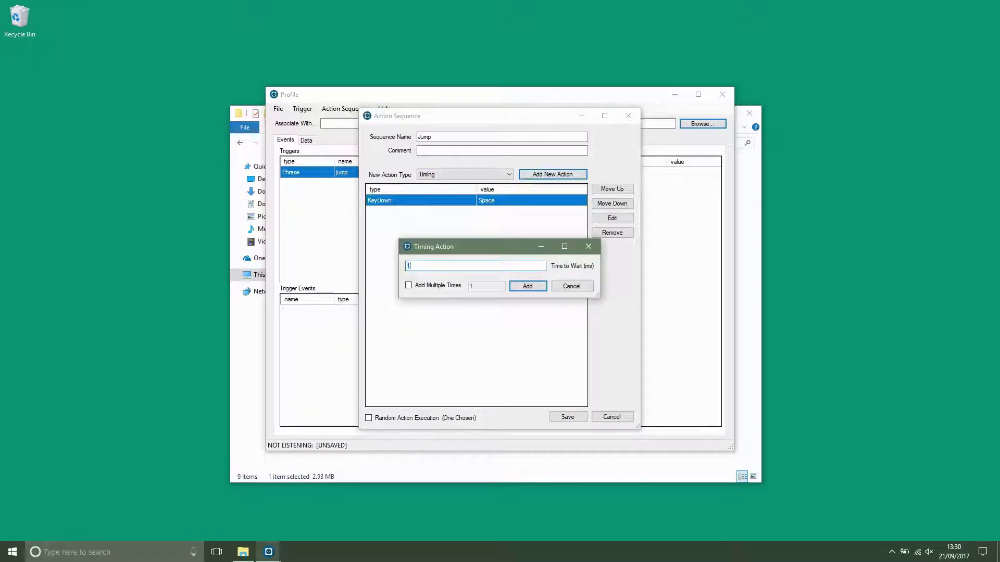
click(528, 286)
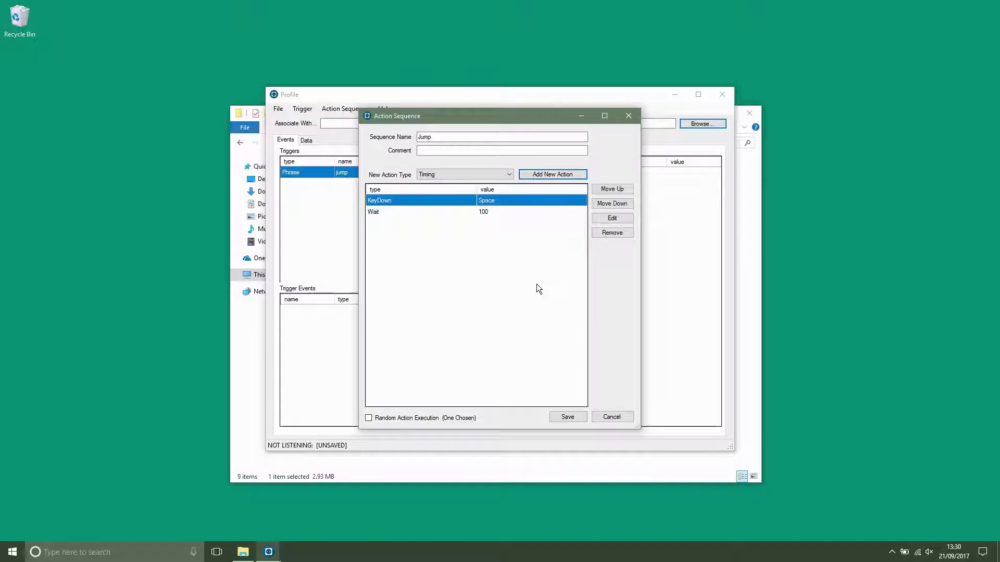
Add a Key/Mouse Press action of type KeyUp for the Space key to the Jump sequence.
click(494, 174)
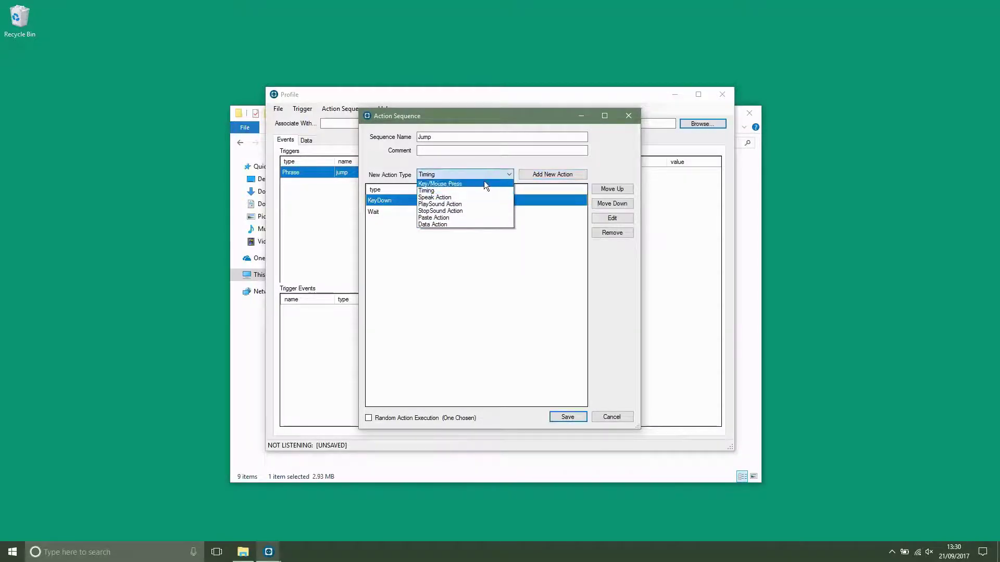
click(482, 181)
click(540, 175)
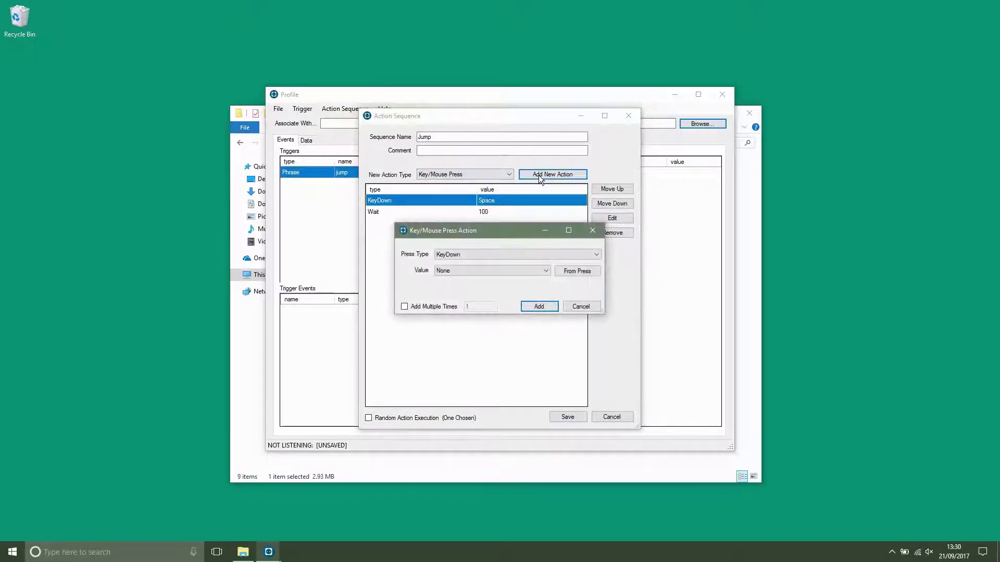
click(517, 251)
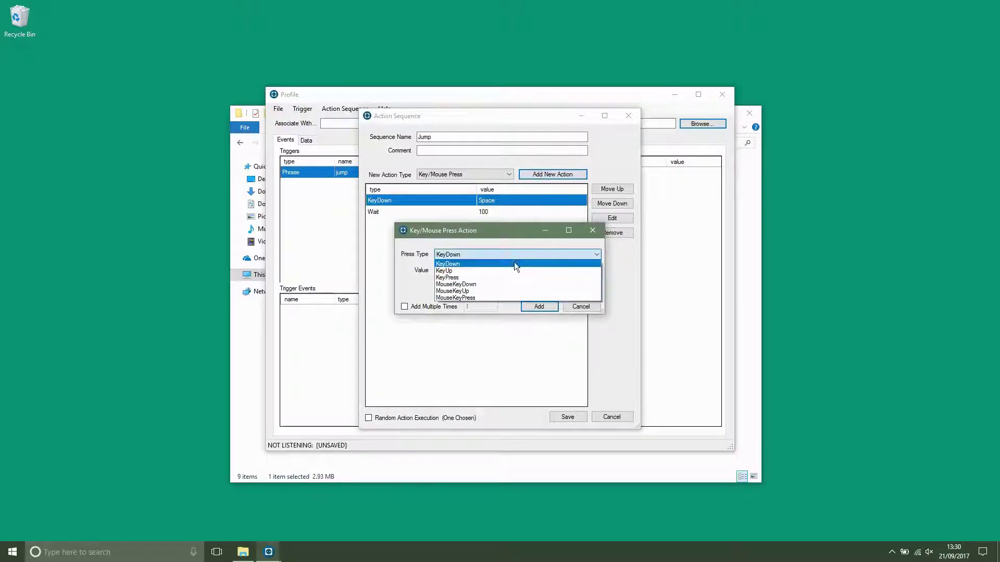
click(514, 267)
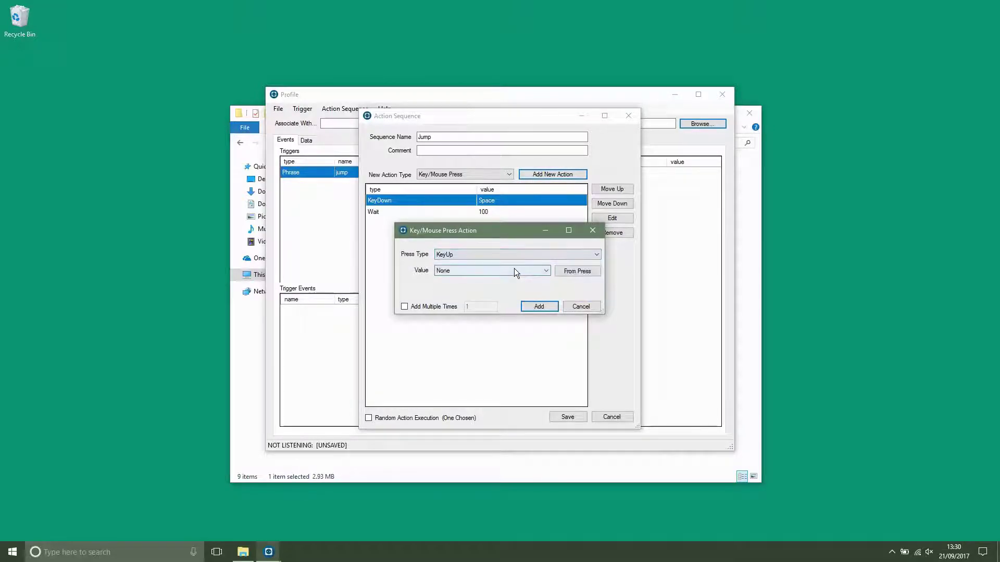
click(574, 273)
key(space)
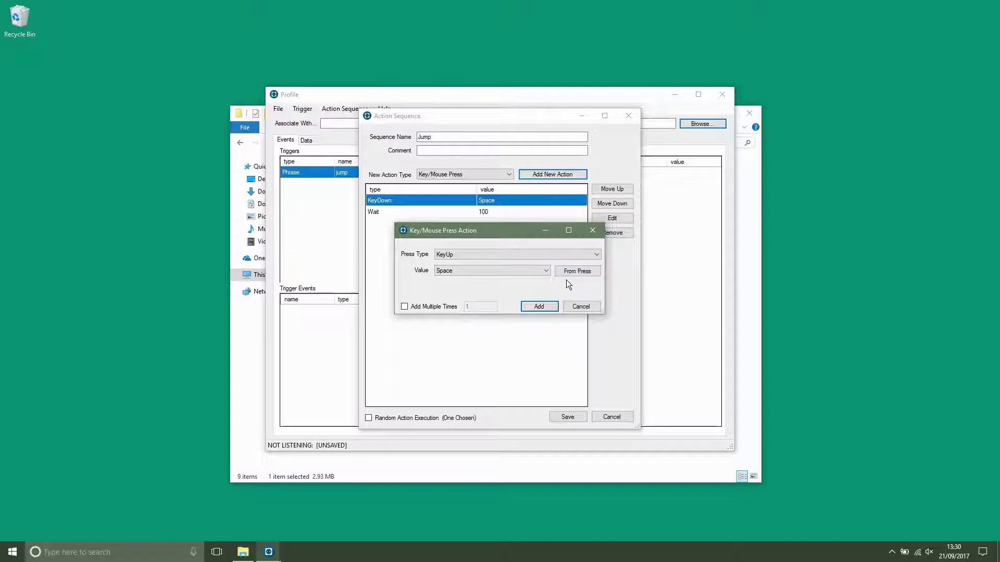
click(539, 306)
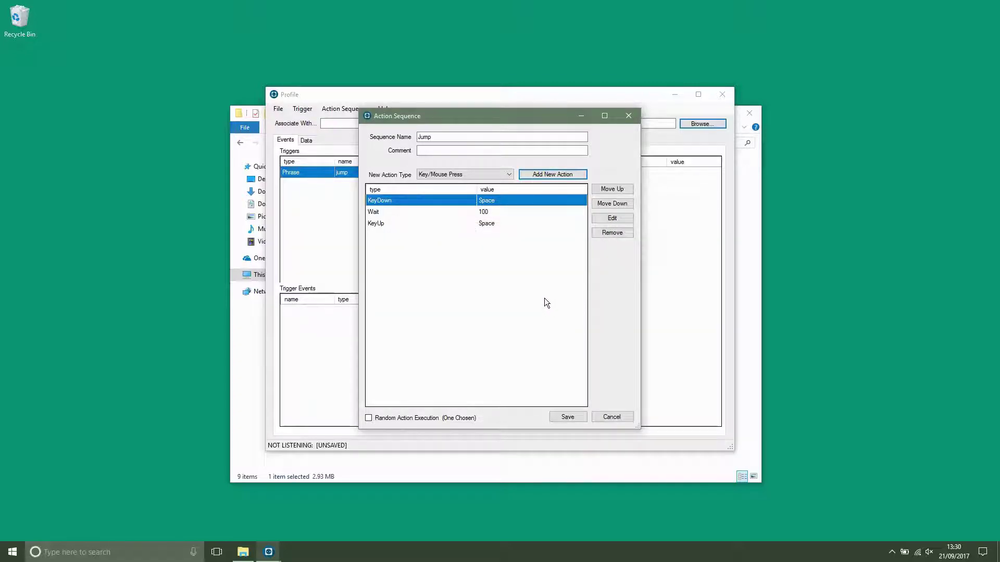
Enter the comment "Presses Space" for the Jump sequence and save it.
click(467, 150)
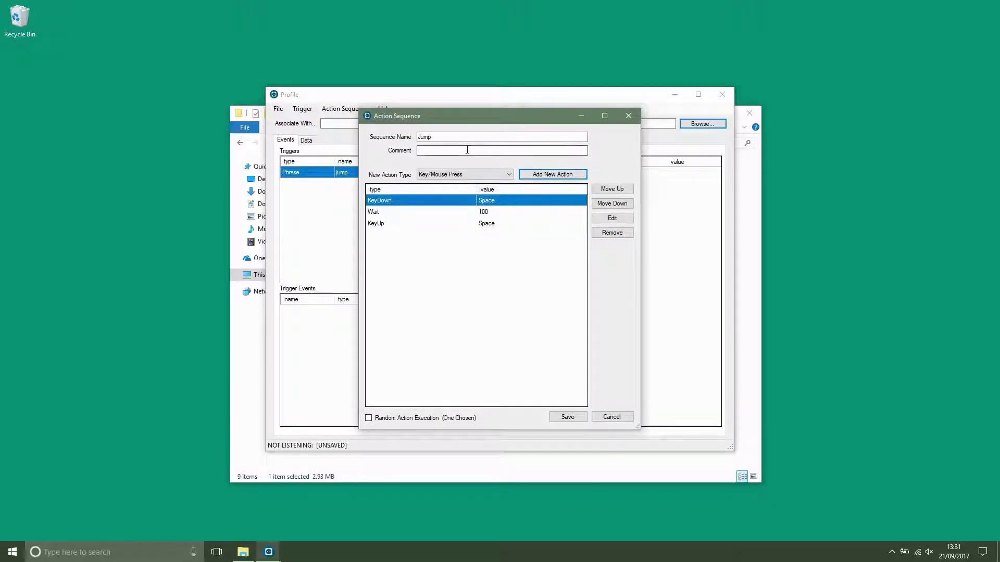
text(P)
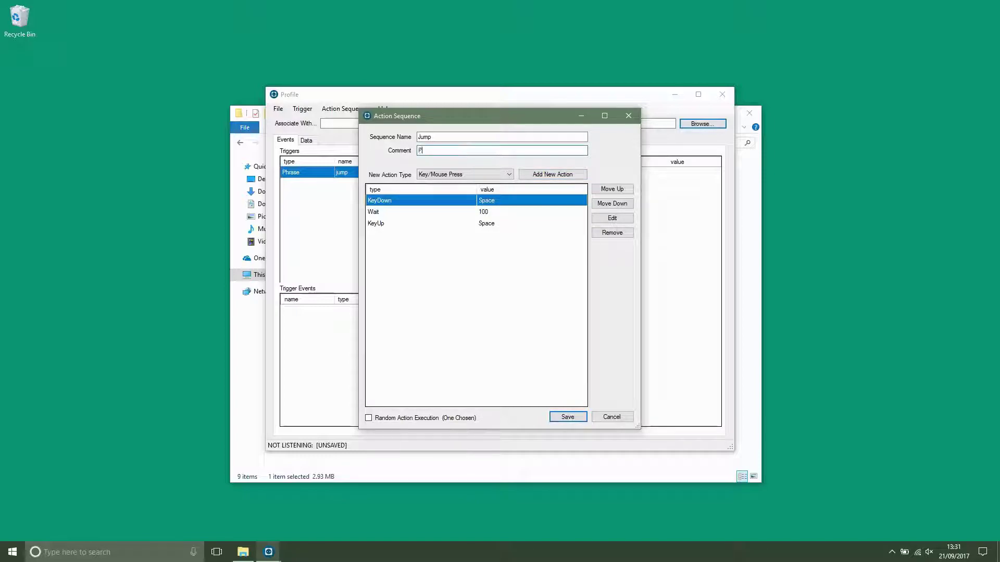
text(resses Space)
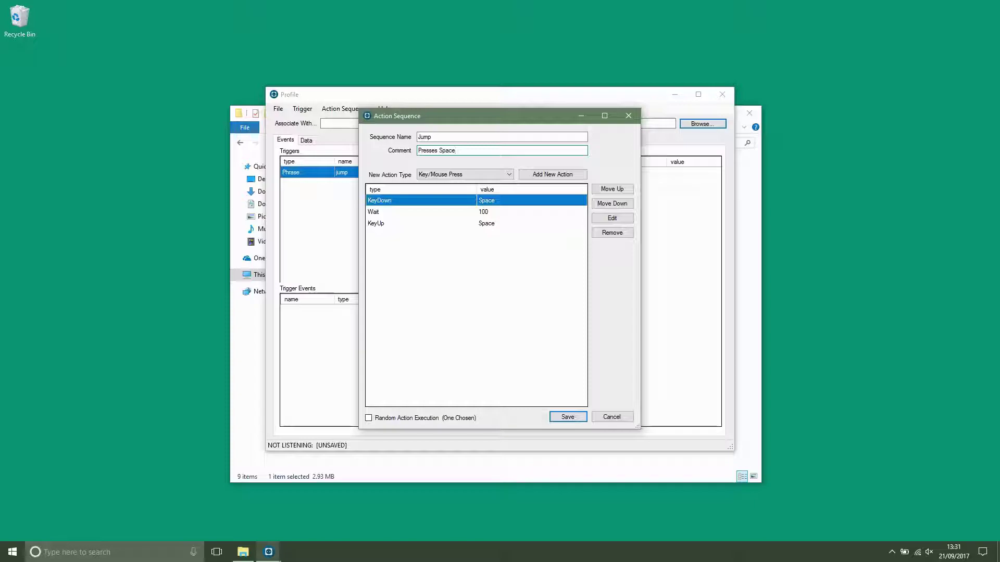
click(568, 417)
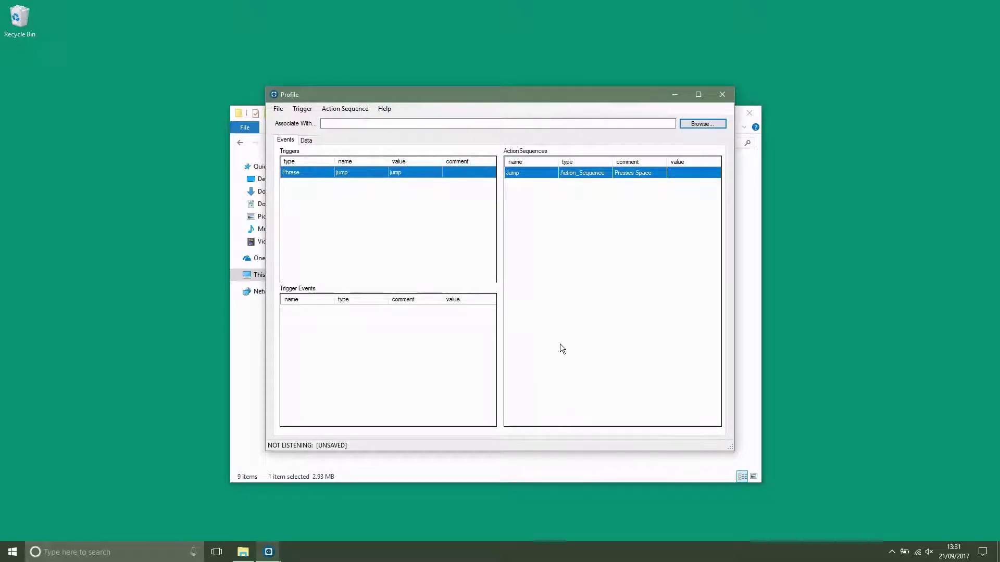
Add the Jump action sequence to the "jump" trigger and close the profile editor.
right_click(556, 176)
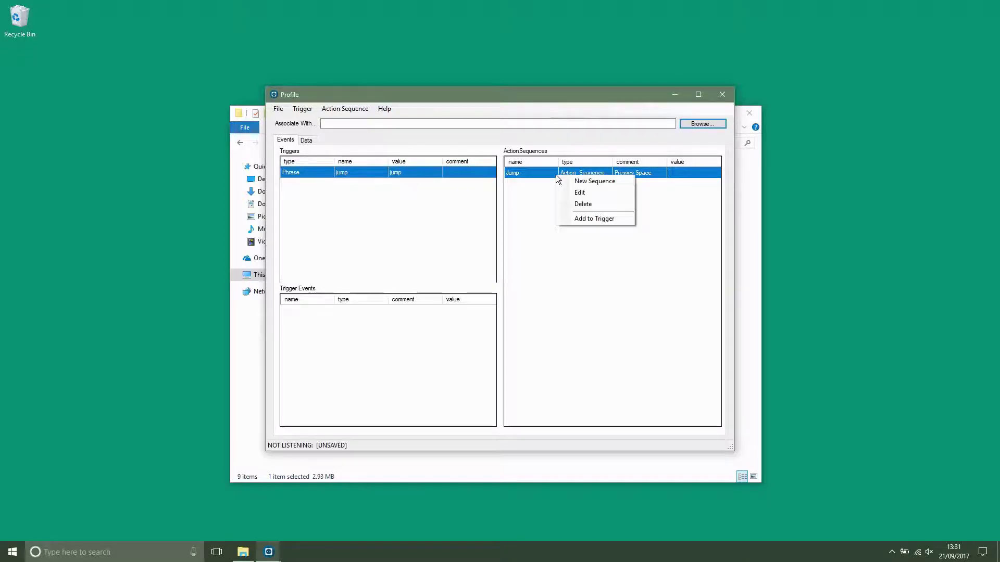
click(573, 217)
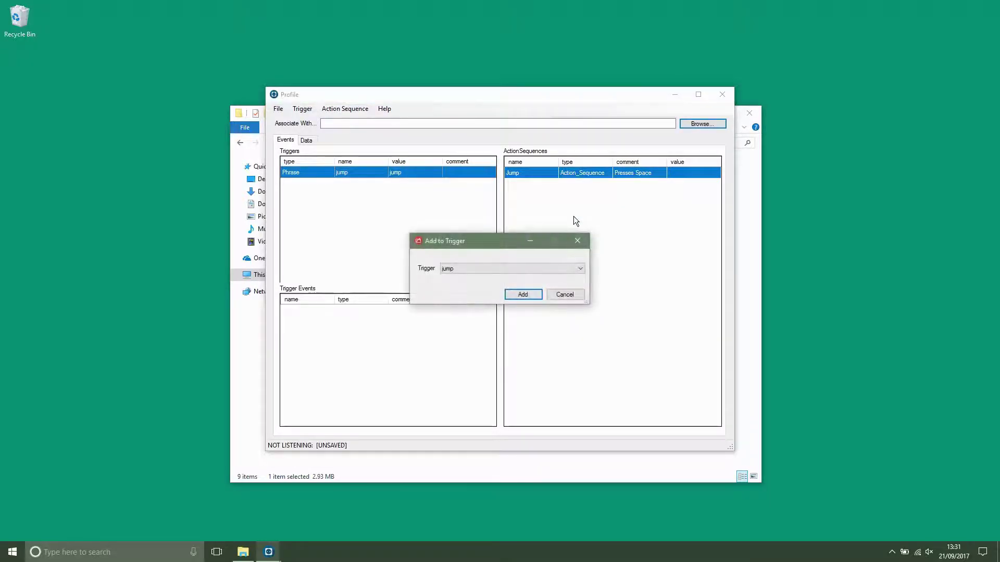
click(531, 297)
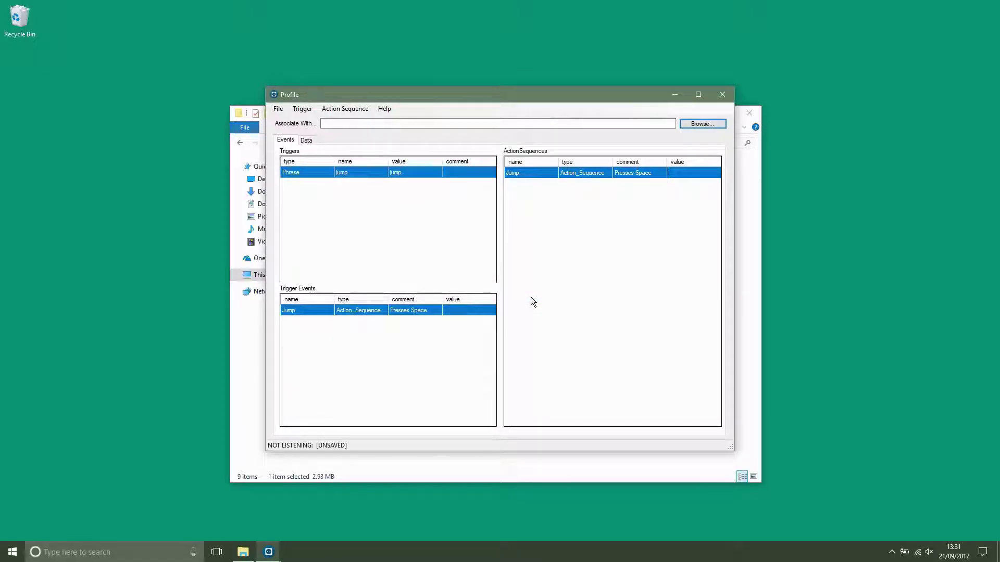
click(714, 100)
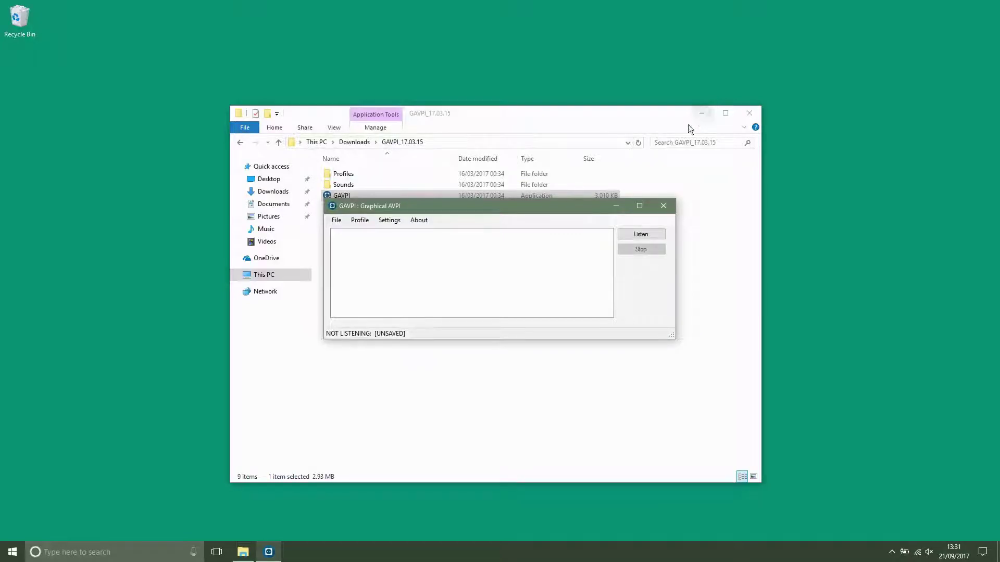
Save the speech settings with en-GB and Microsoft Hazel Desktop, and start listening for voice commands.
click(627, 235)
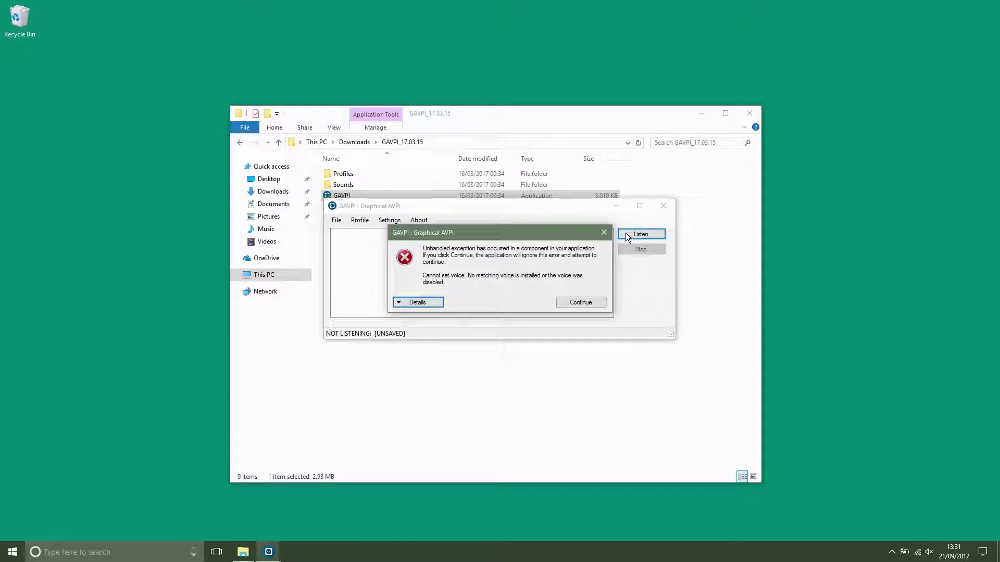
click(578, 303)
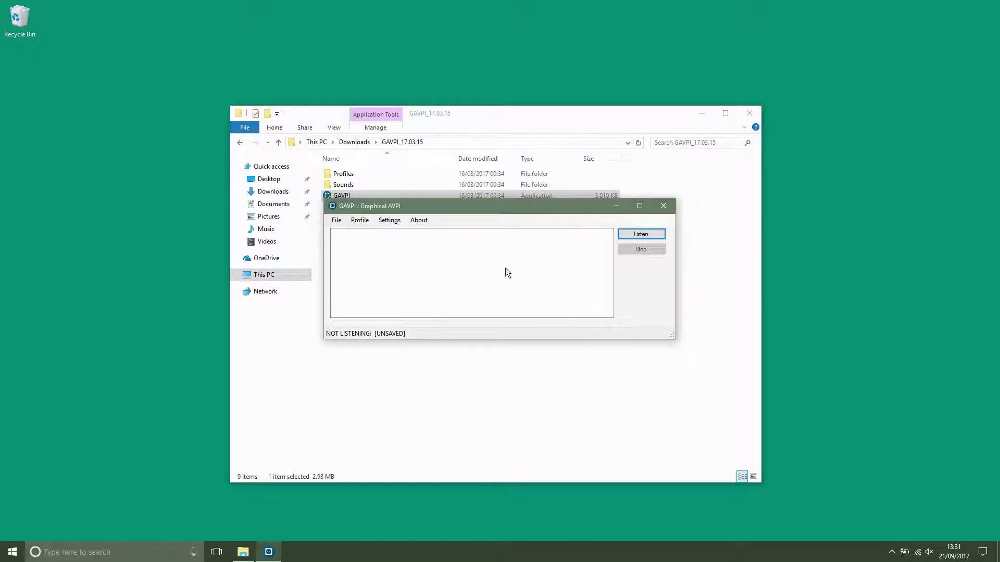
click(387, 220)
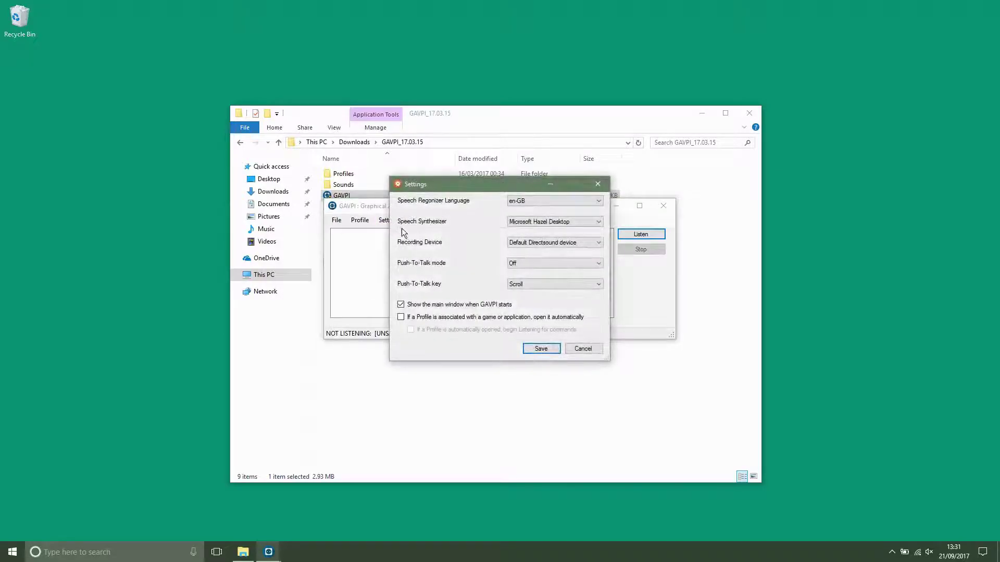
click(541, 349)
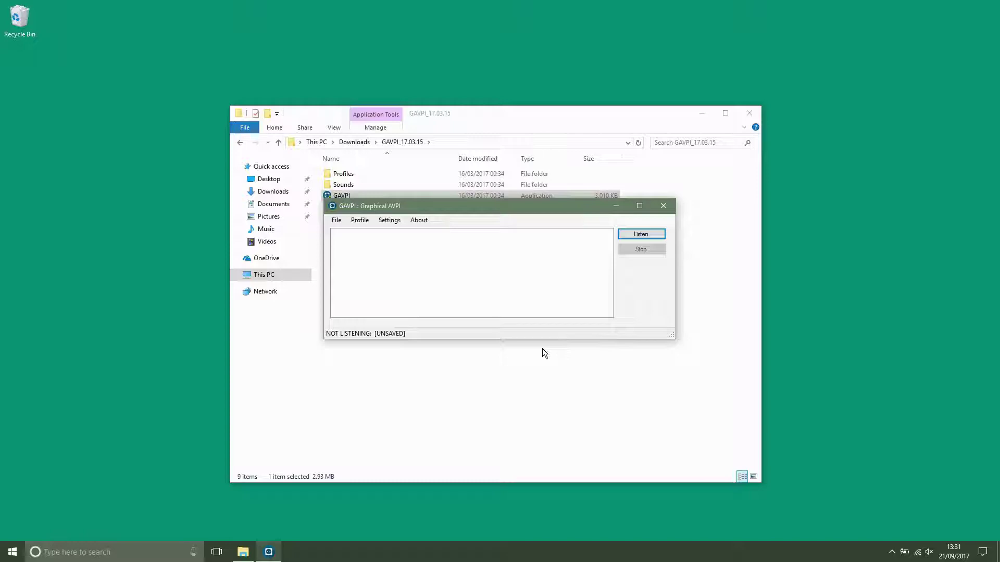
click(644, 238)
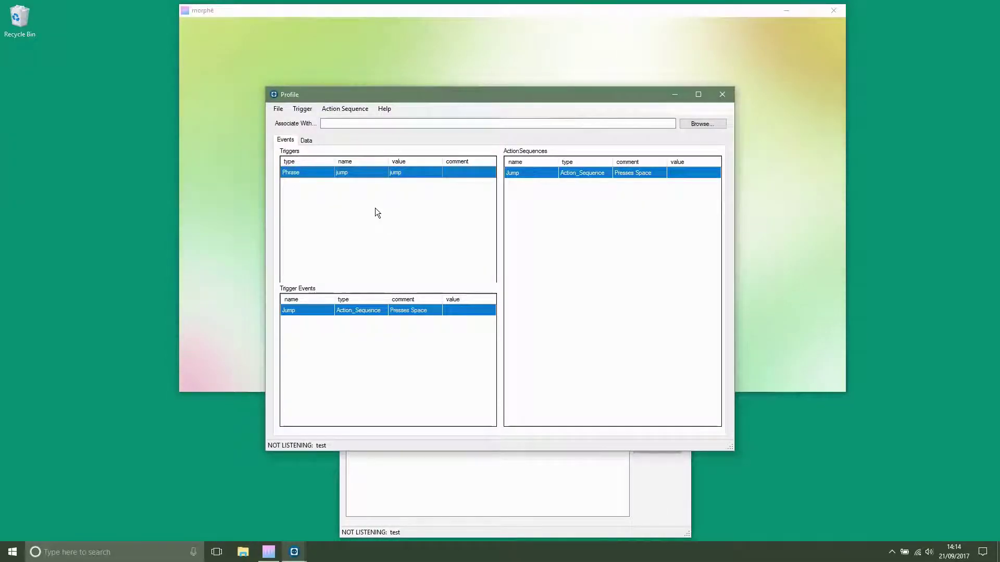
Create a phrase trigger named "forwards" with the speech recognition word "forwards".
right_click(375, 208)
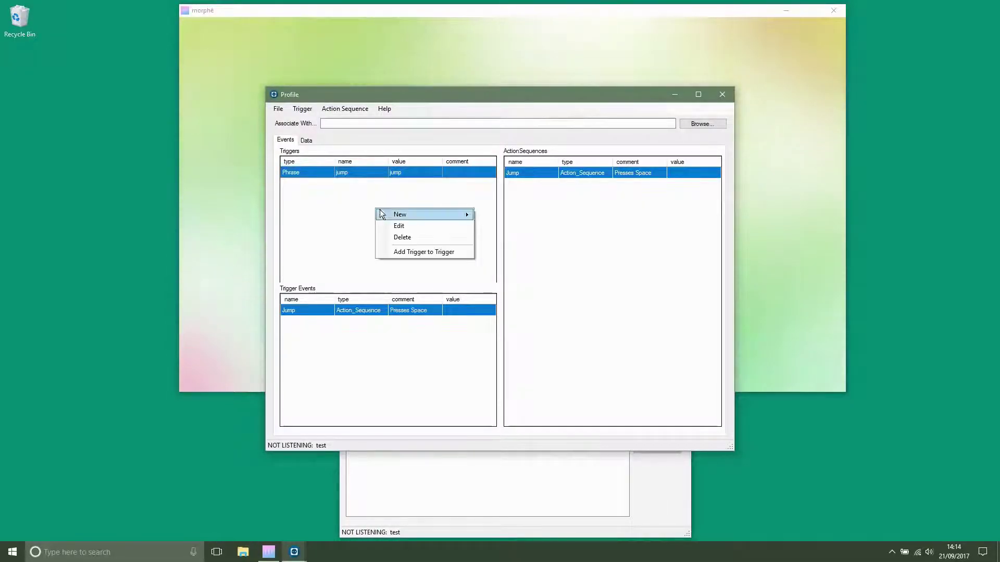
mouse_move(412, 213)
click(480, 217)
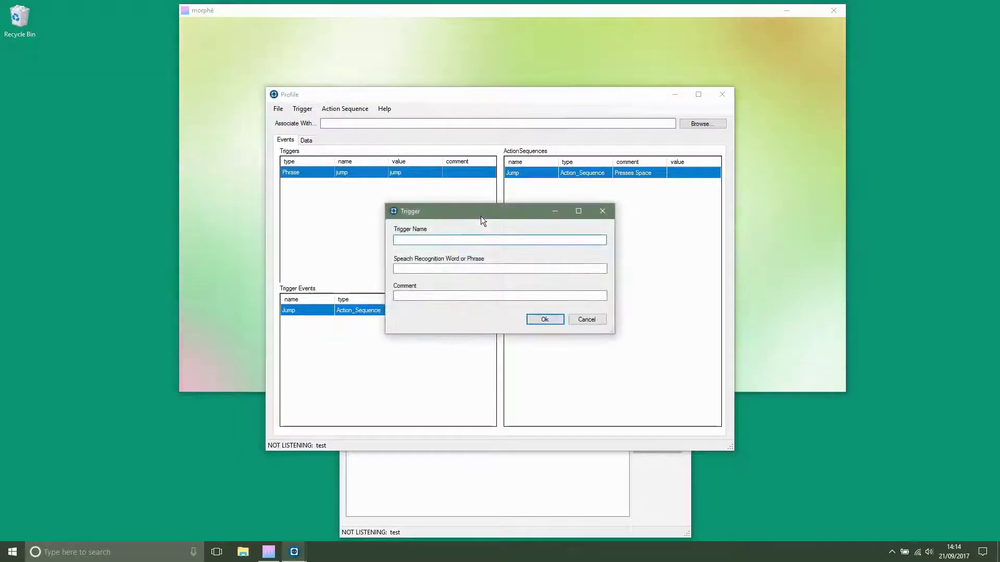
text(forwa)
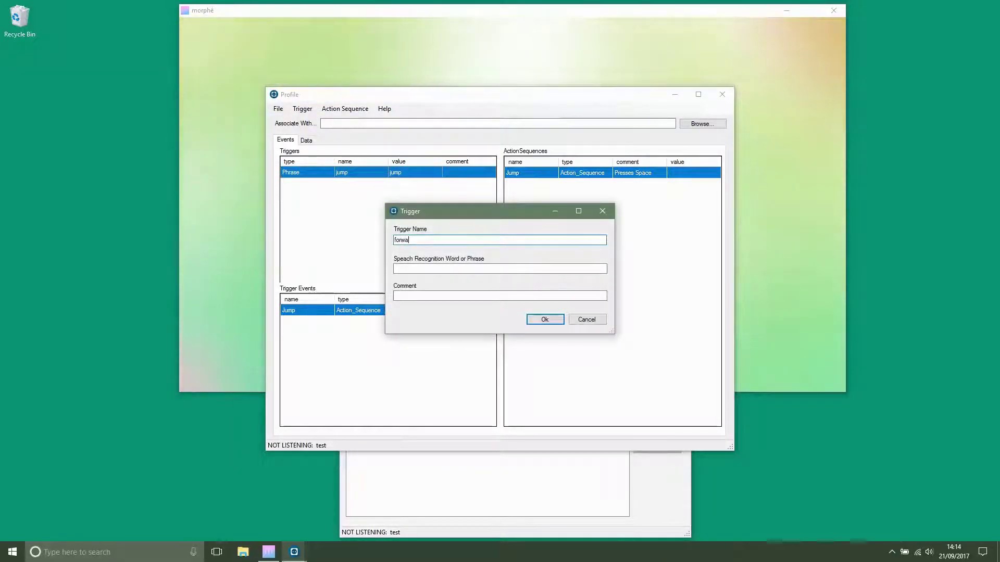
text(rds)
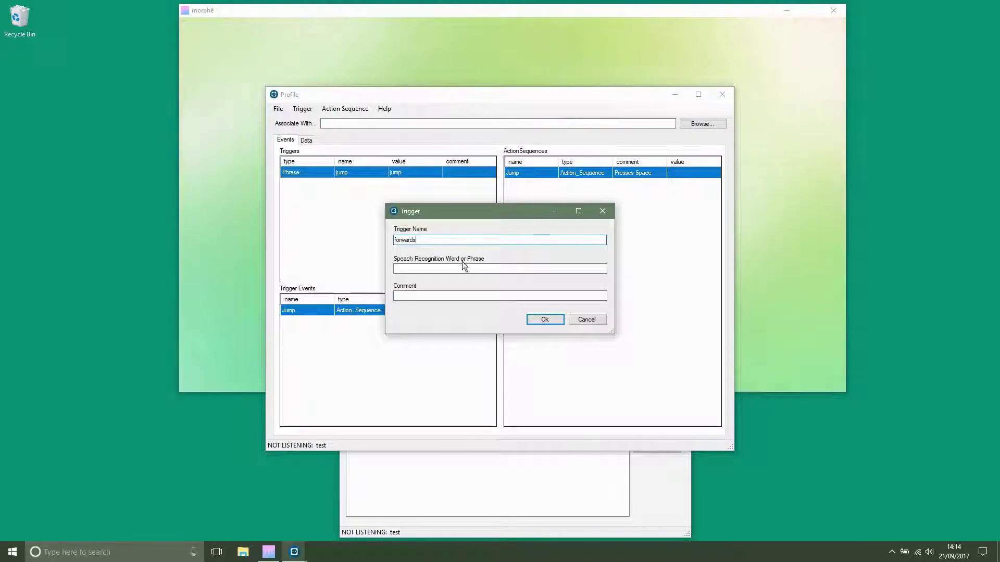
click(462, 264)
text(forw)
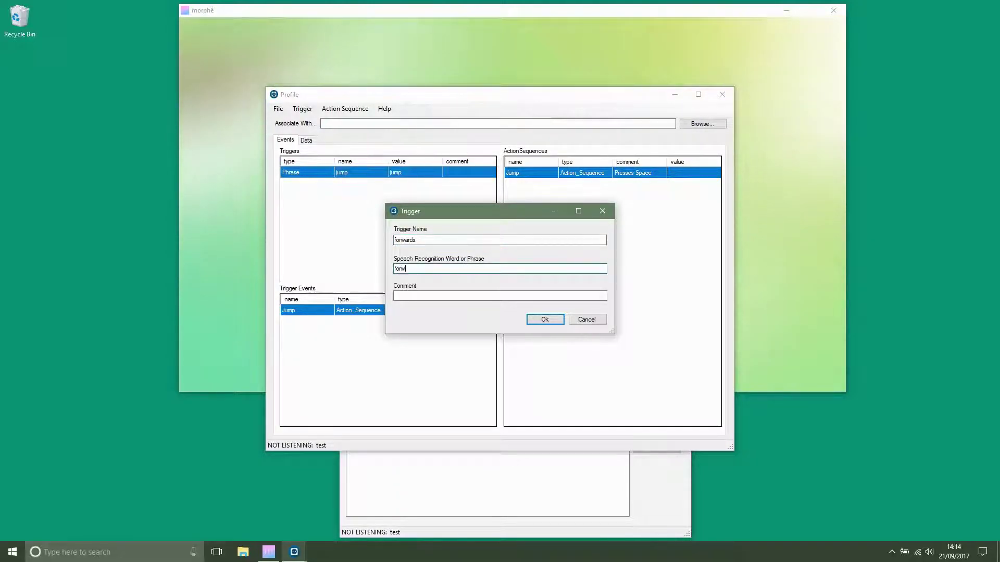
text(ards)
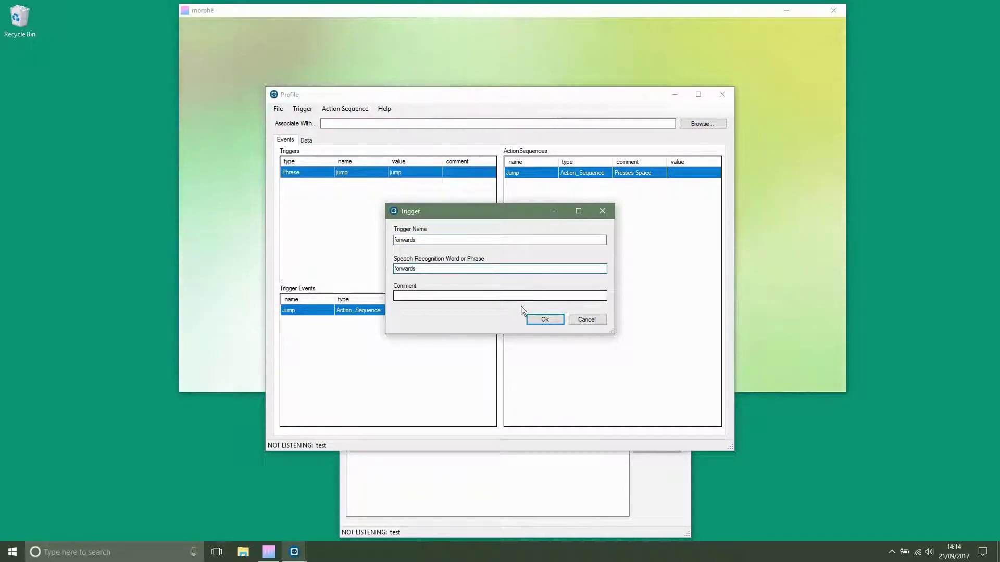
click(543, 319)
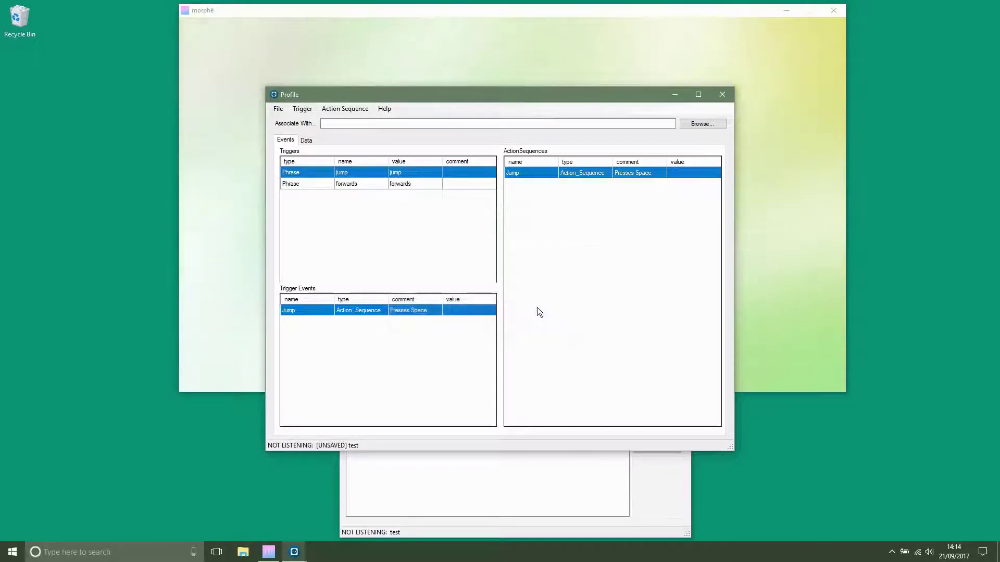
Create an action sequence named "Walk Forwards" and add a KeyDown action for the W key.
right_click(573, 260)
click(588, 261)
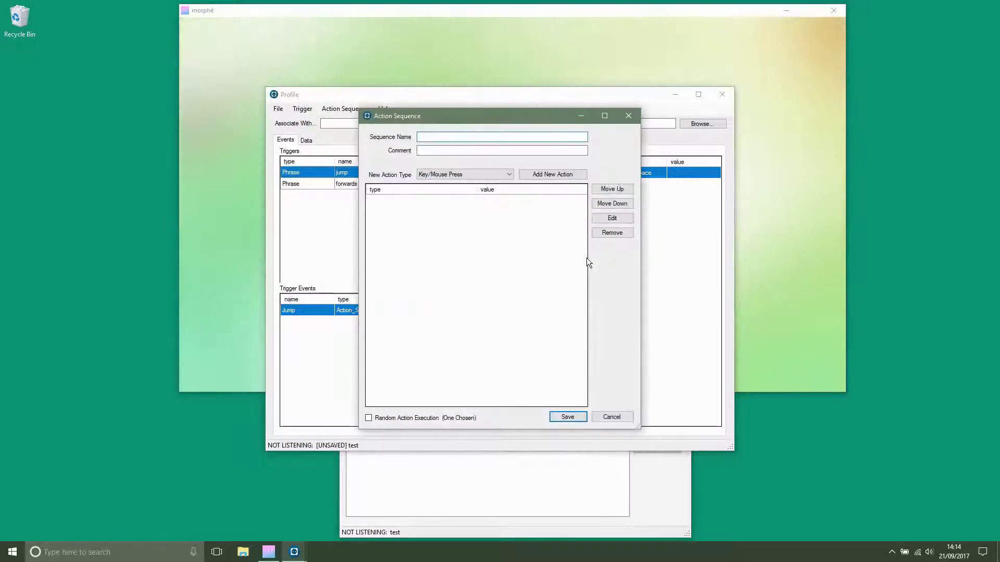
text(Wa)
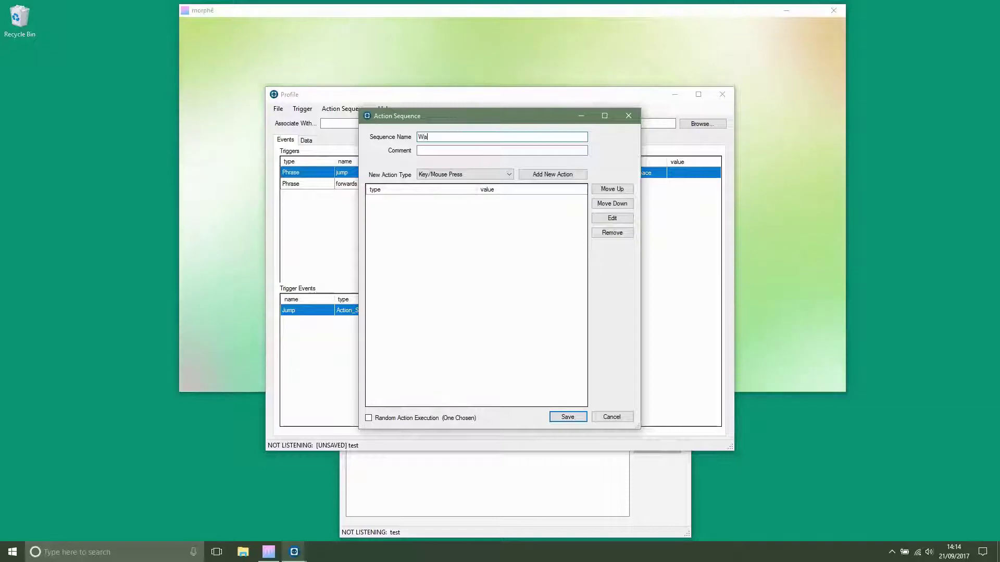
text(lk Fo)
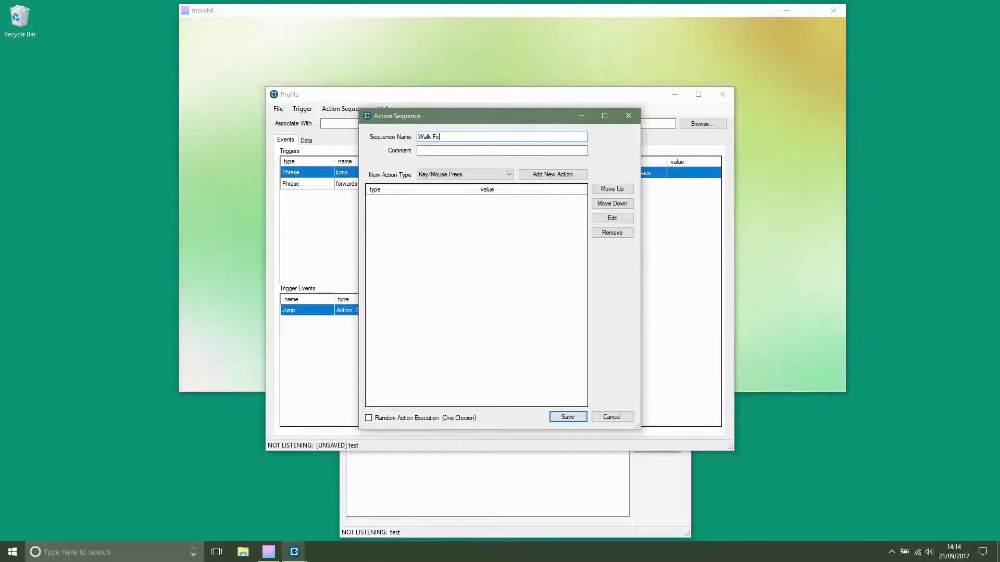
text(rwards)
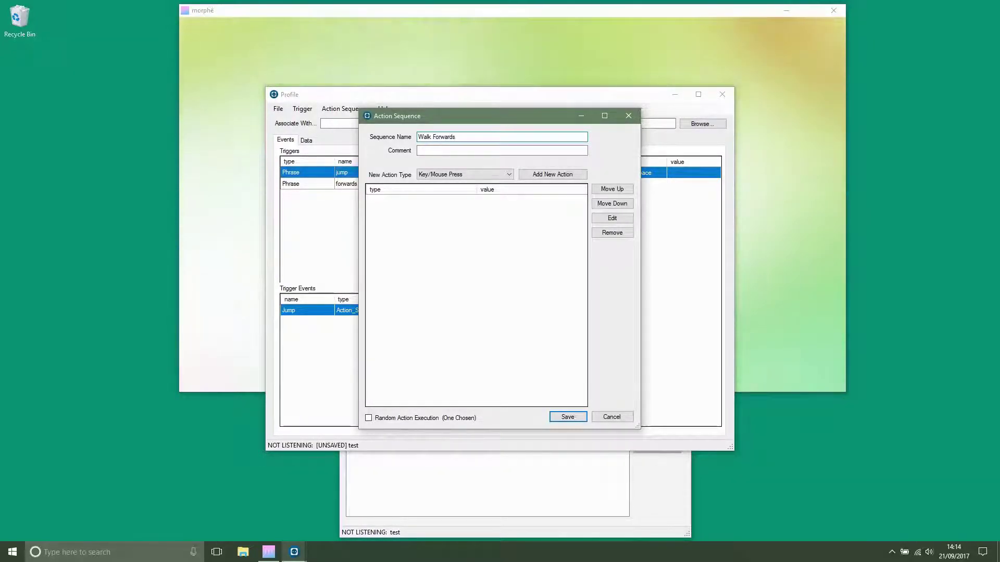
click(547, 176)
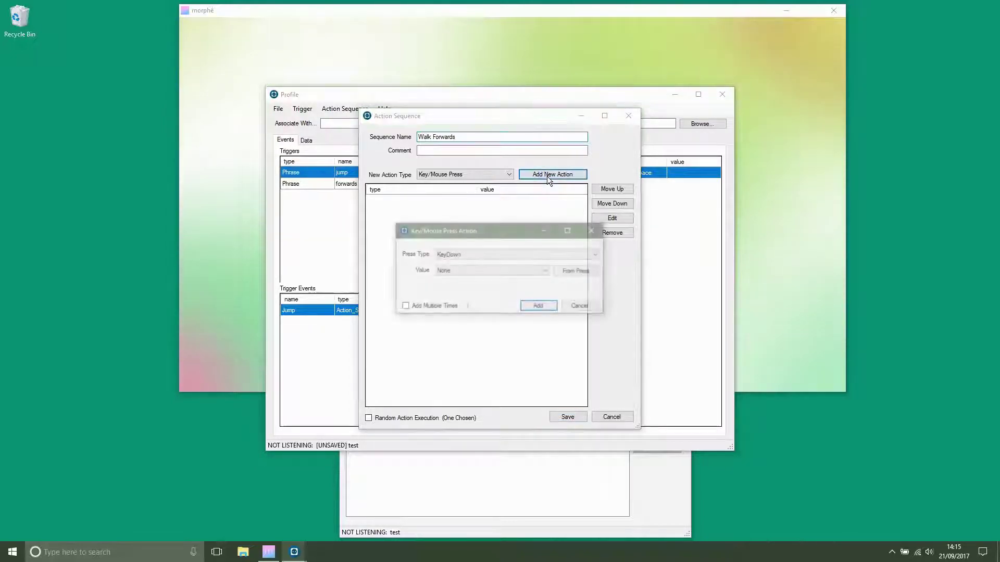
click(573, 270)
key(w)
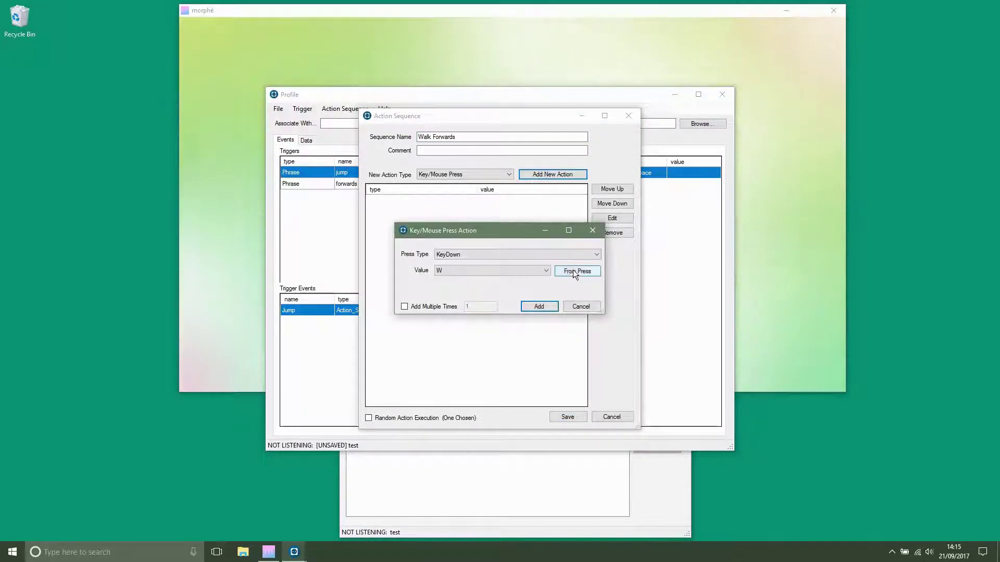
click(553, 306)
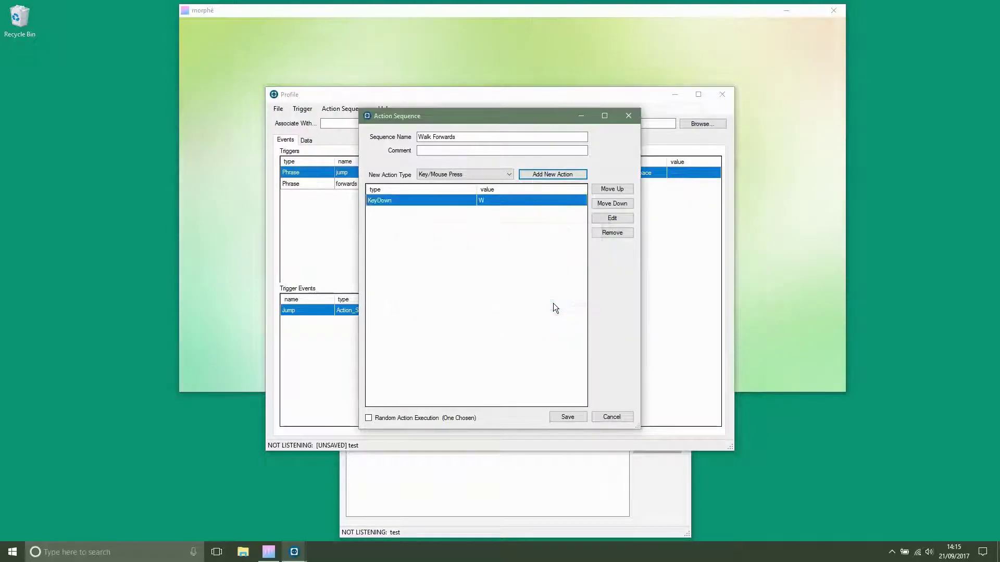
Enter the comment "Holds W Down" for the Walk Forwards sequence and save it.
click(438, 150)
text(Ho)
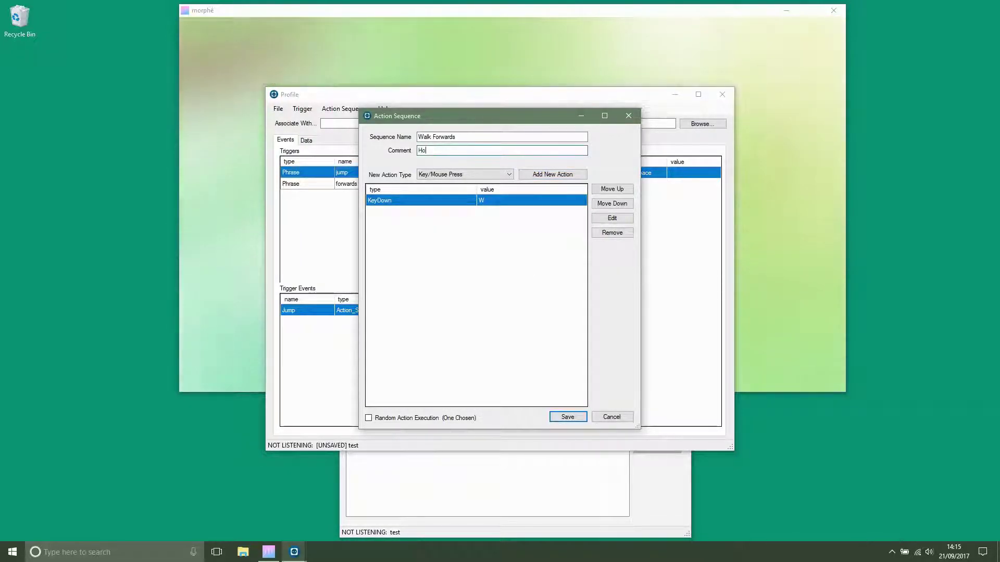
text(lds W Down)
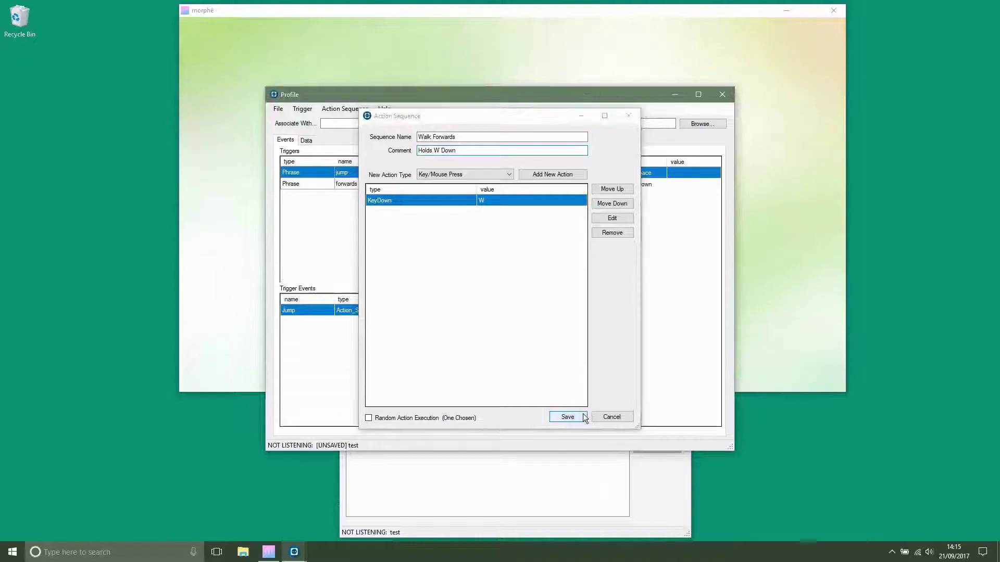
click(582, 414)
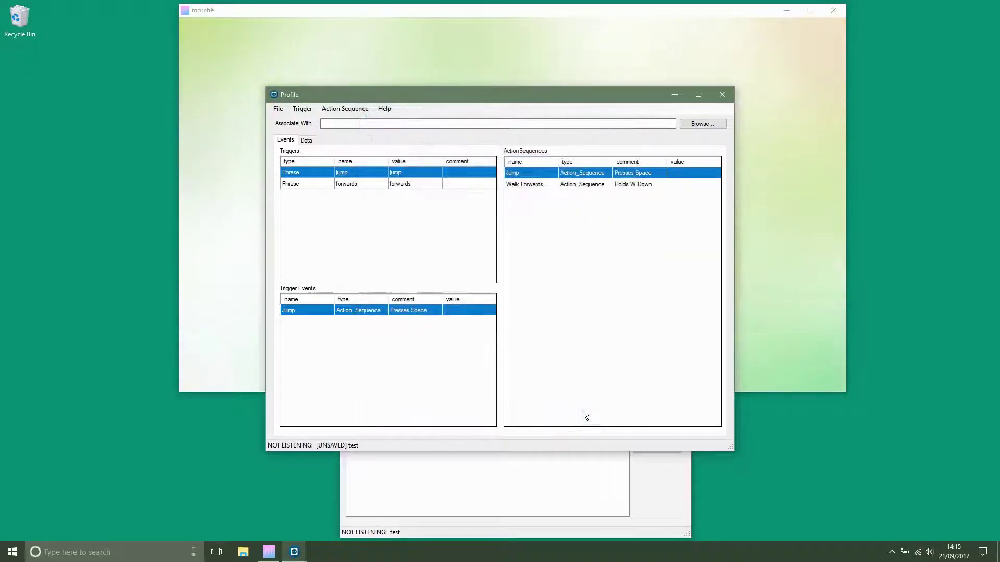
Create a phrase trigger named "stop" with the speech recognition word "stop".
right_click(415, 234)
mouse_move(428, 238)
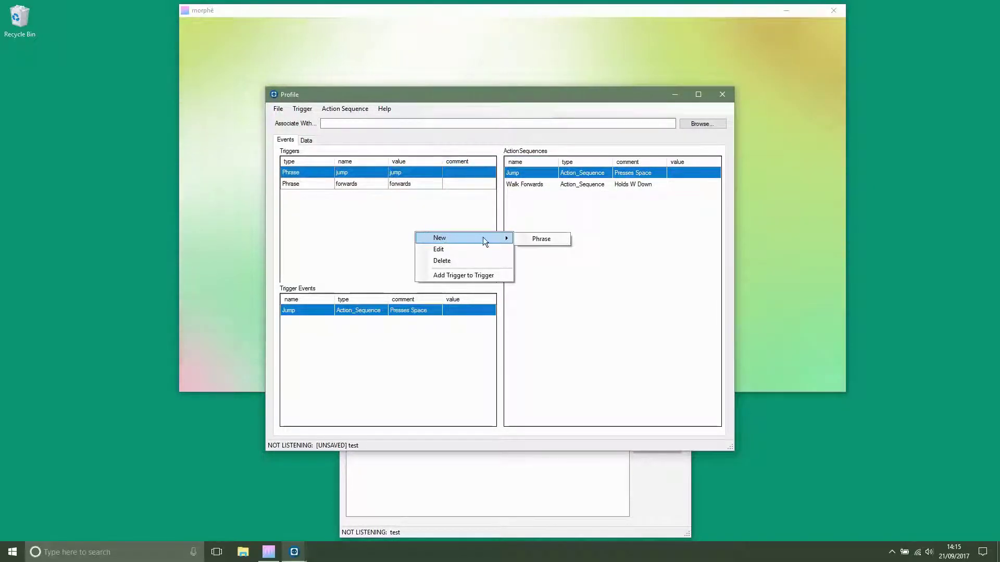
click(531, 240)
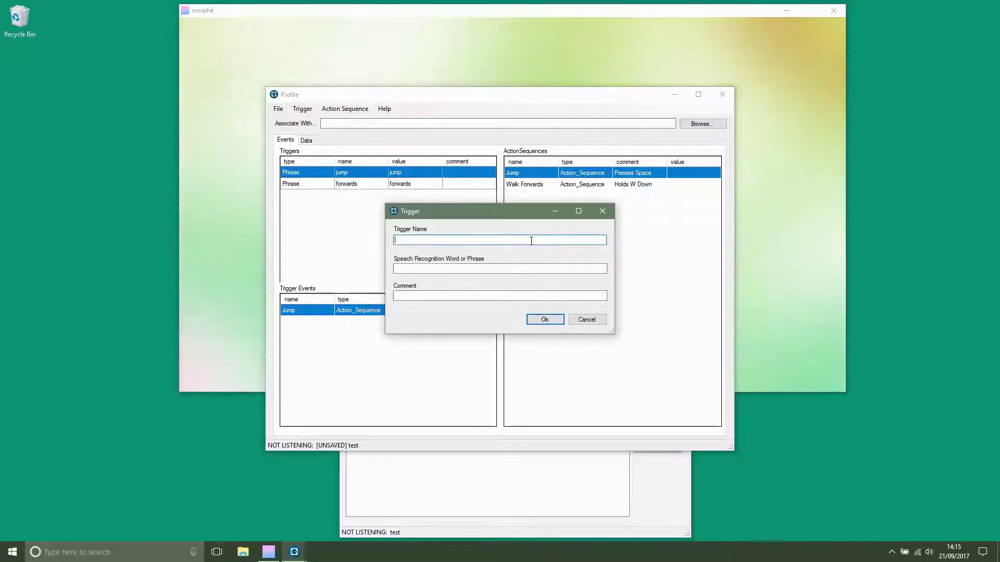
text(stop)
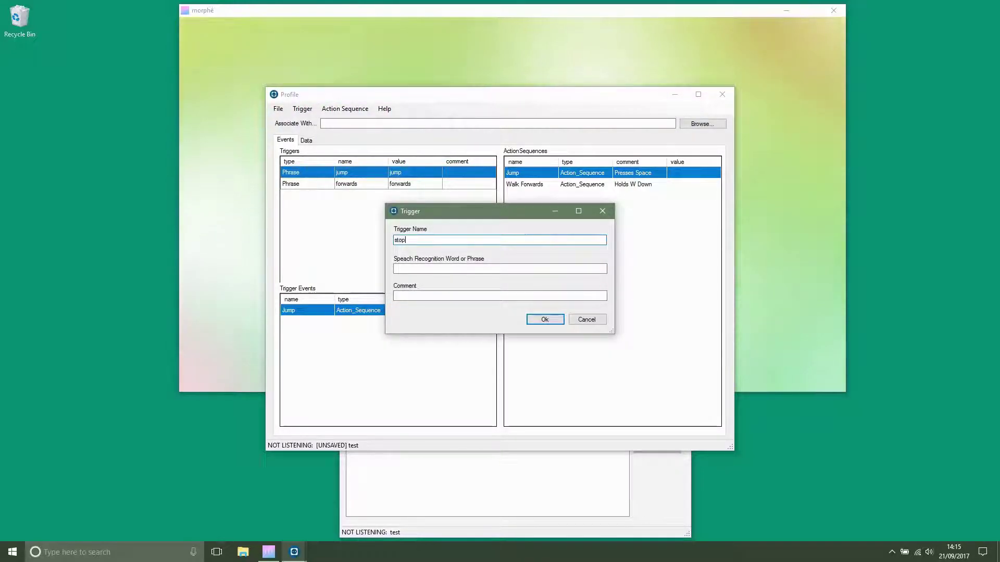
click(532, 269)
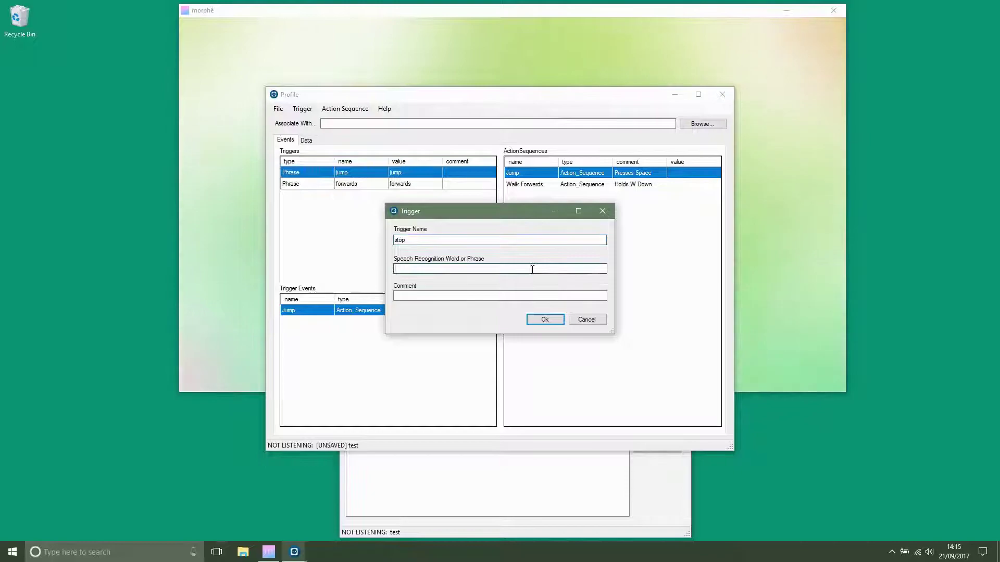
text(stop)
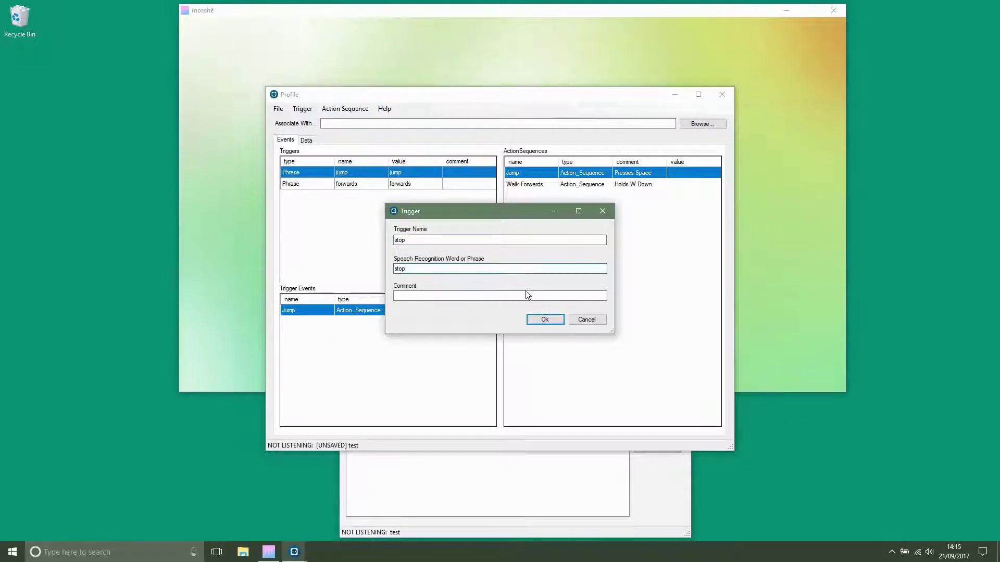
click(542, 318)
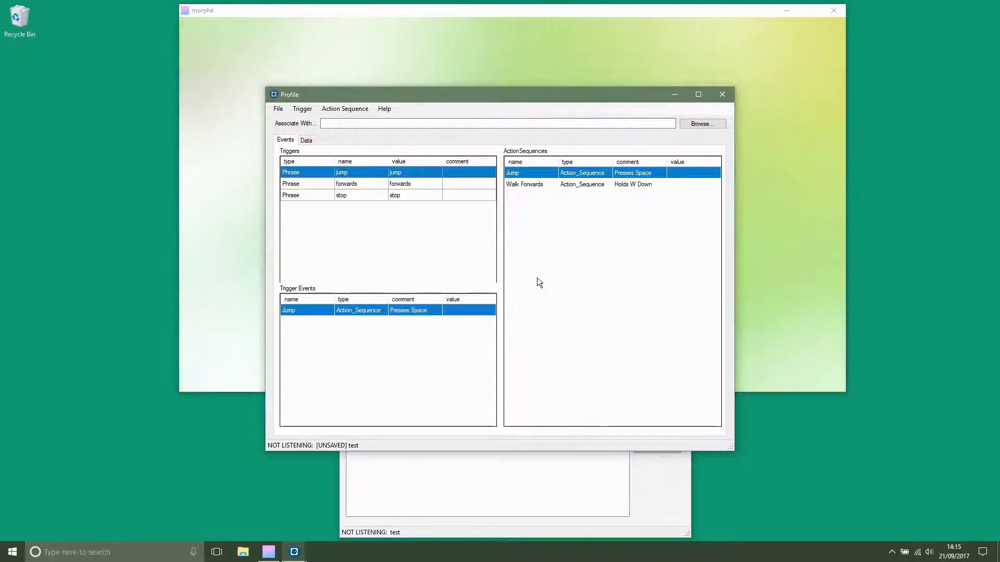
Create a new action sequence named "Stop Walking".
right_click(552, 220)
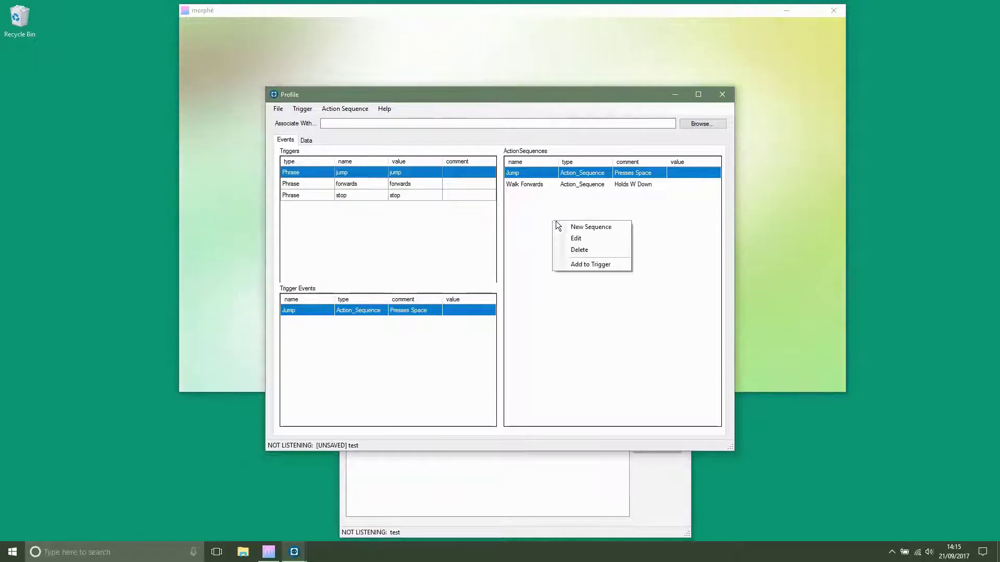
click(563, 227)
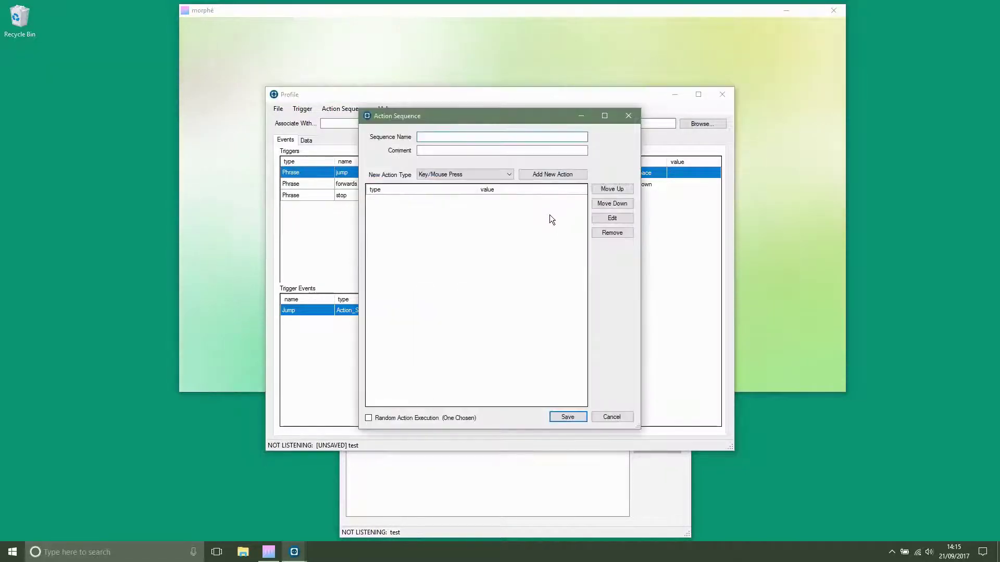
text(Sto)
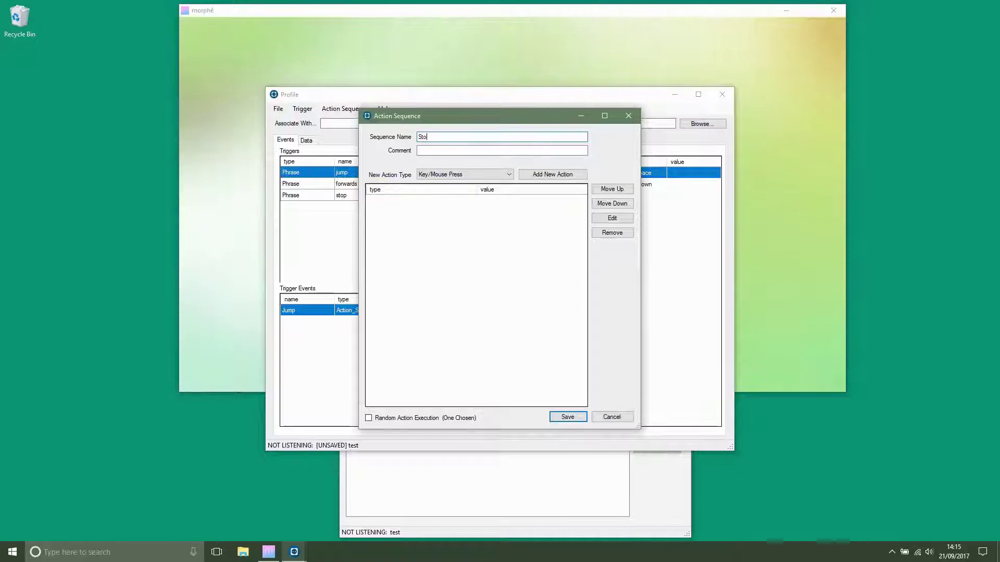
text(p Walki)
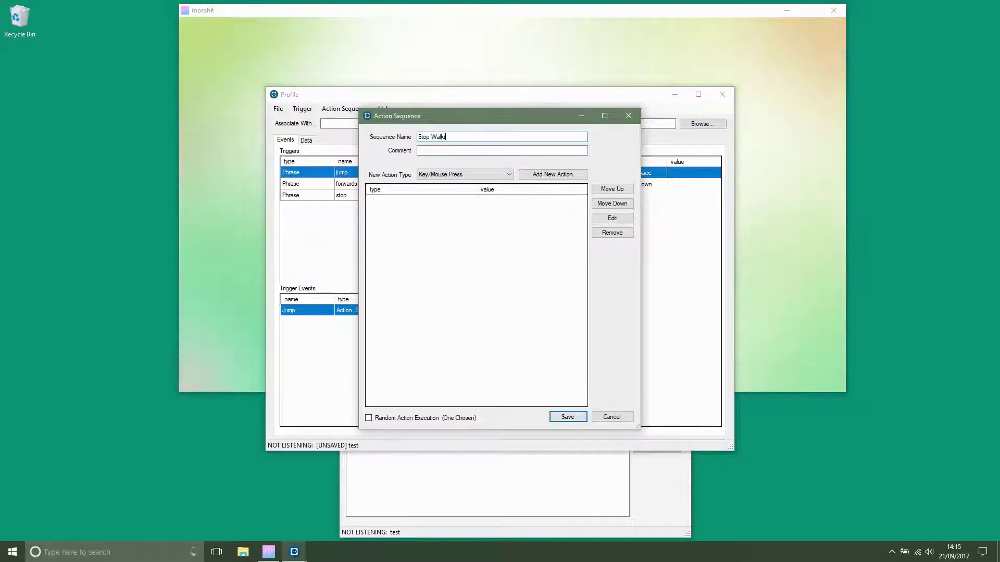
text(ng)
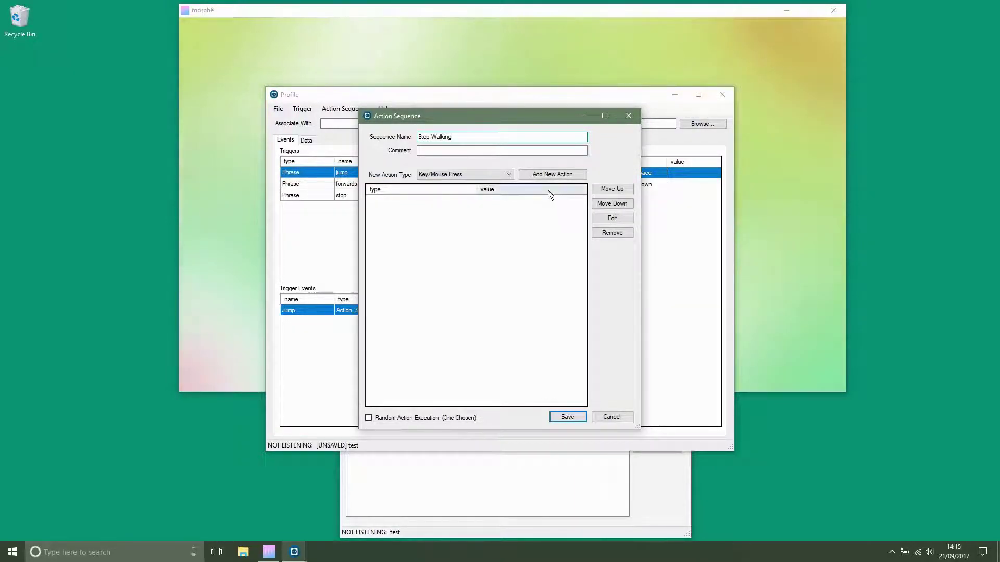
Add a key/mouse press action of type KeyUp for the W key to the Stop Walking sequence.
click(546, 180)
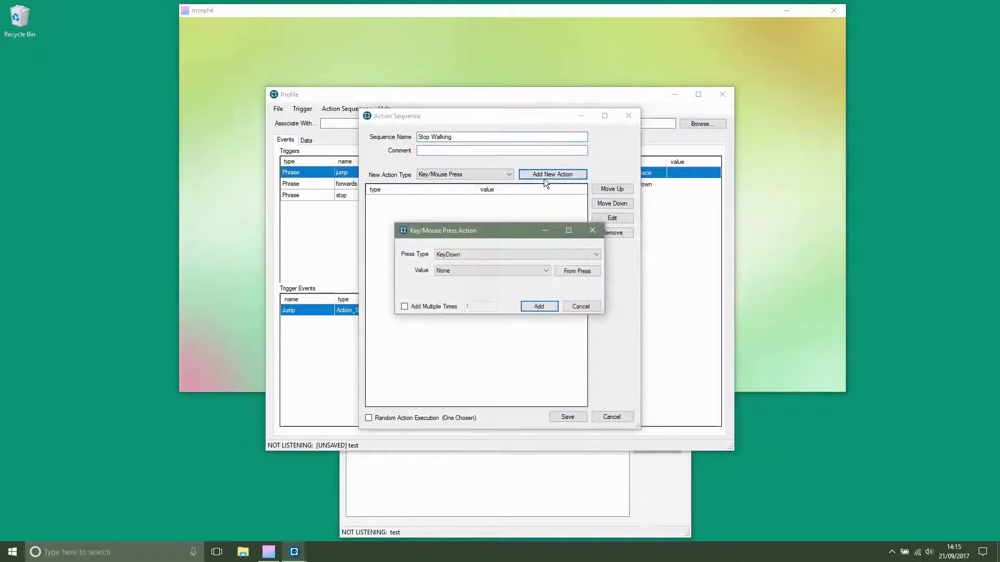
click(517, 255)
click(504, 270)
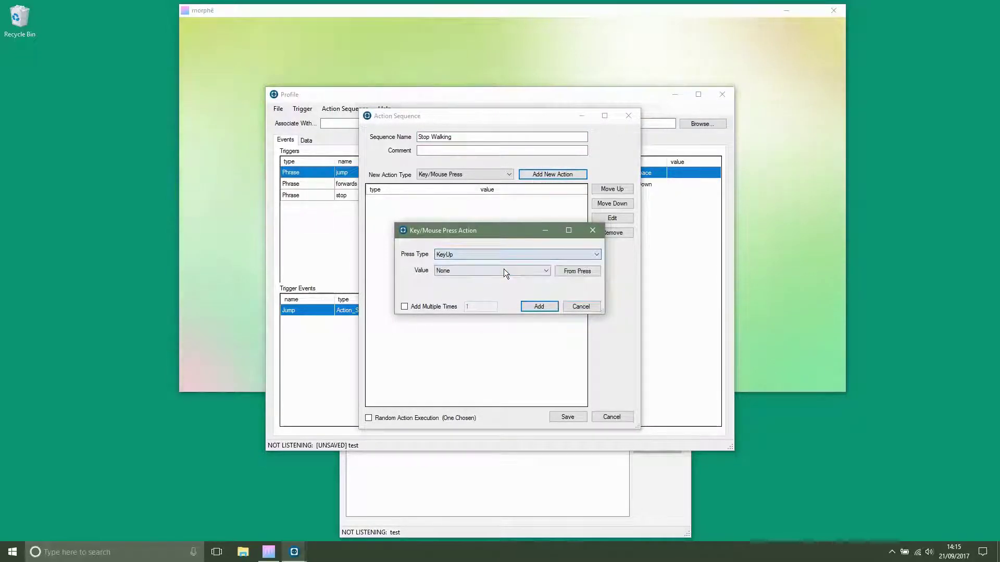
click(567, 272)
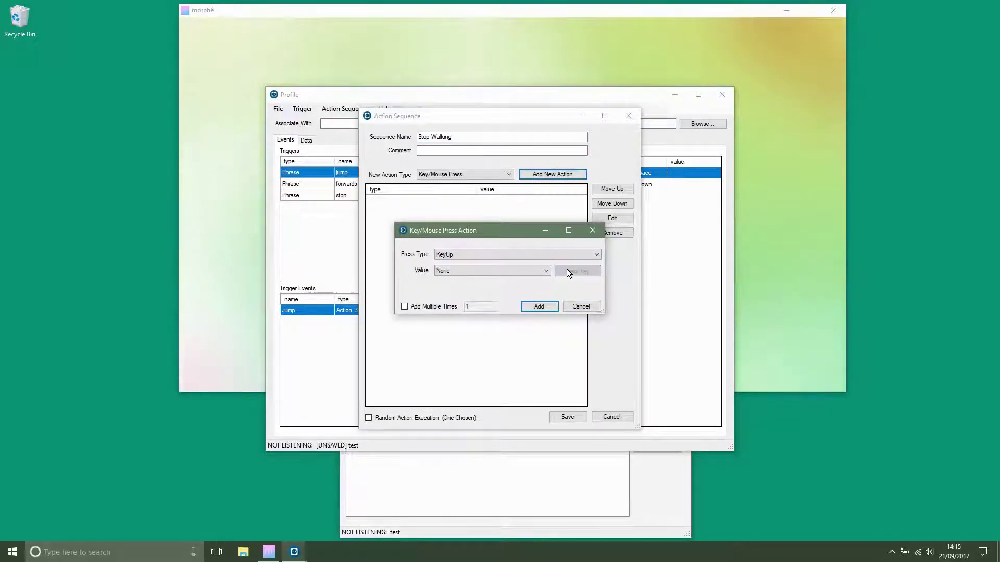
key(w)
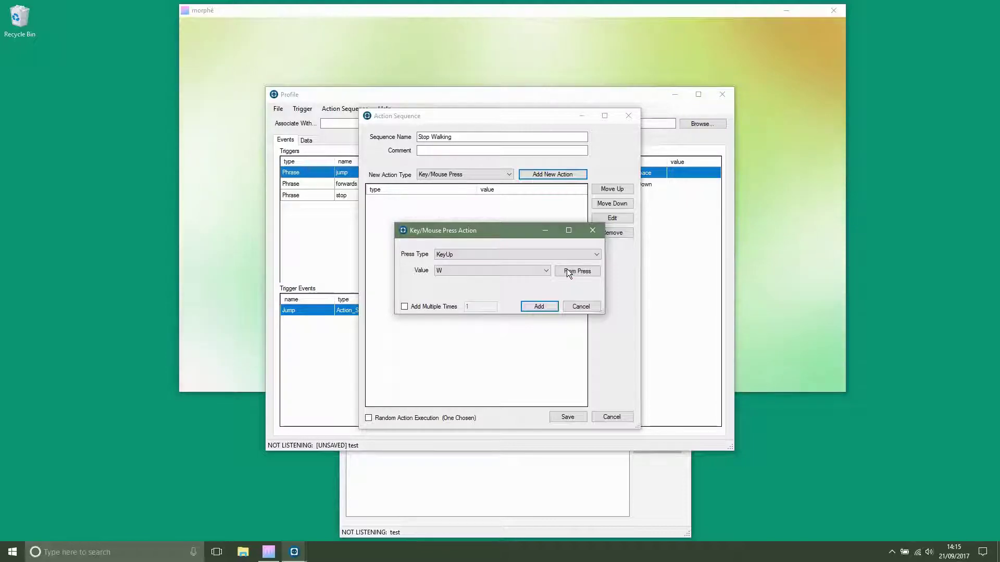
click(543, 305)
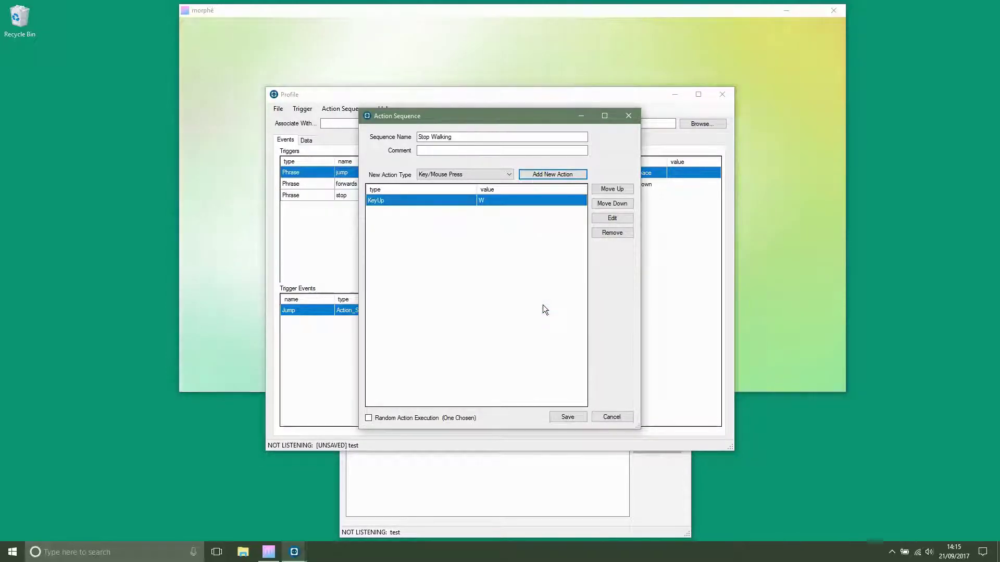
Enter the comment "Releases W" for the Stop Walking sequence and save it.
click(461, 150)
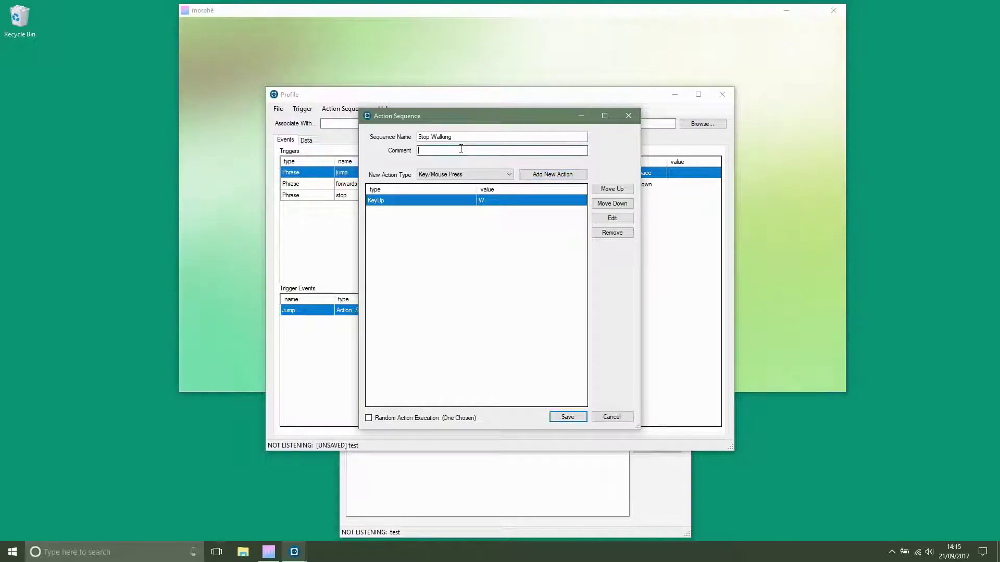
text(Re)
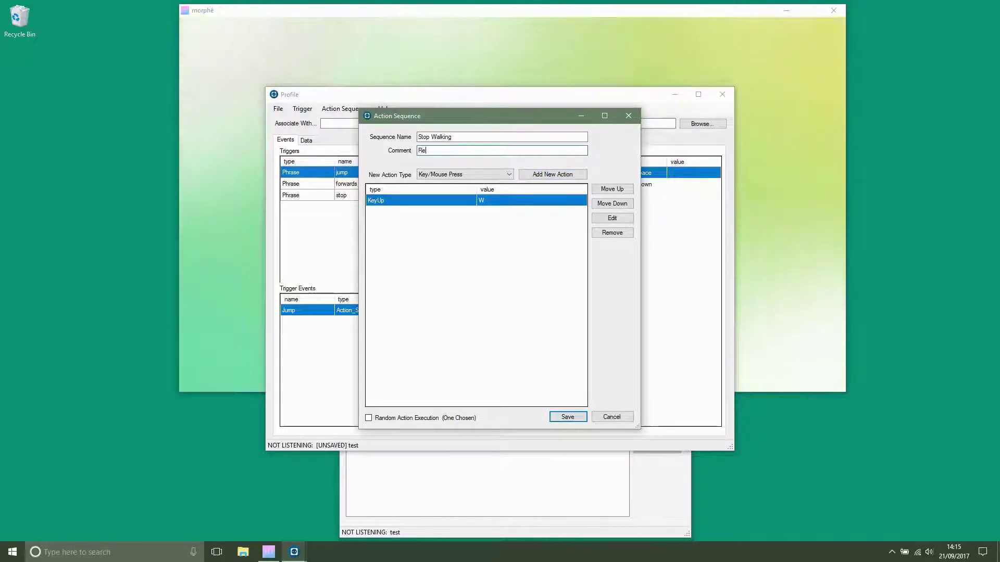
text(leases W)
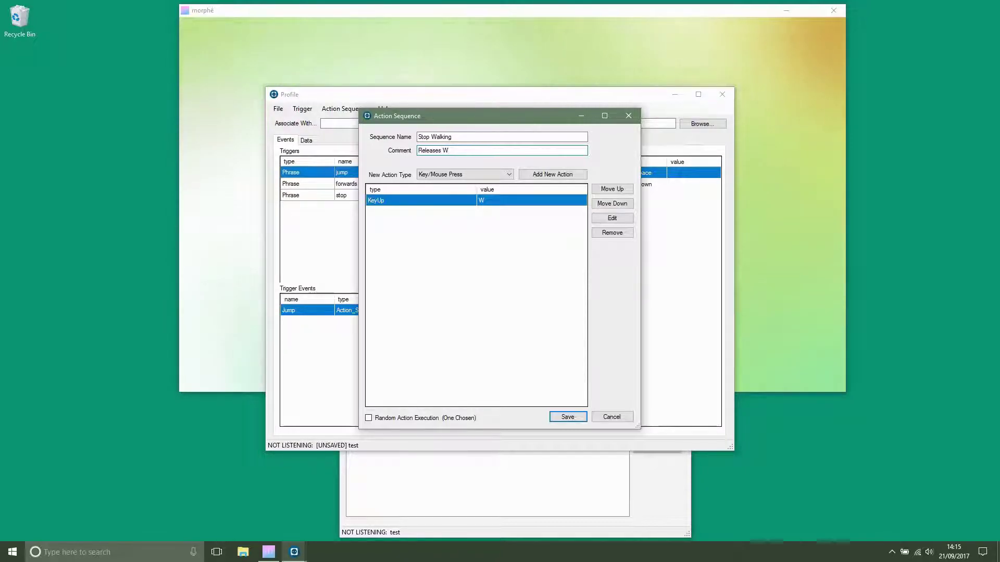
click(568, 417)
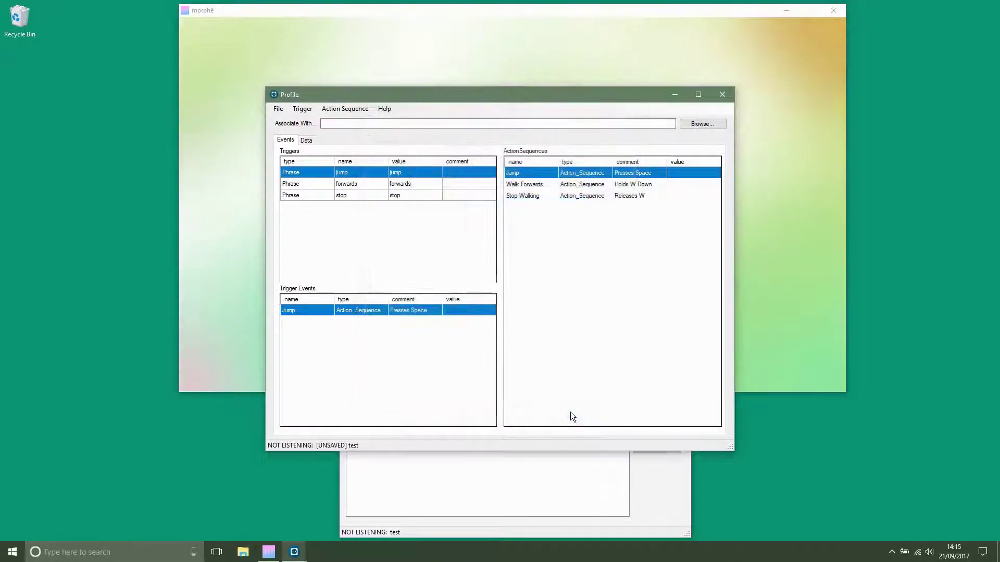
Add the Walk Forwards action sequence to the "forwards" trigger.
click(546, 186)
right_click(545, 185)
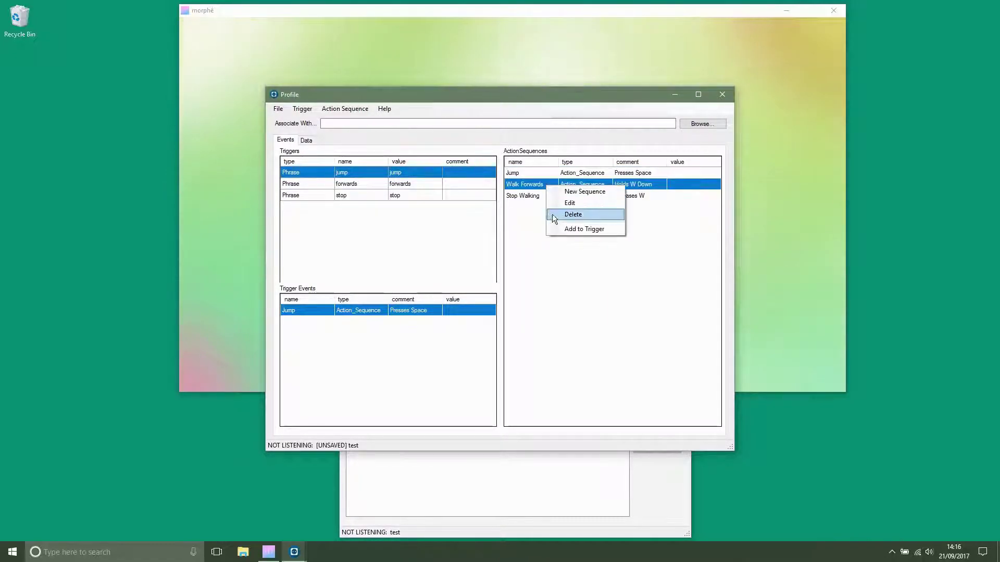
click(557, 226)
click(527, 270)
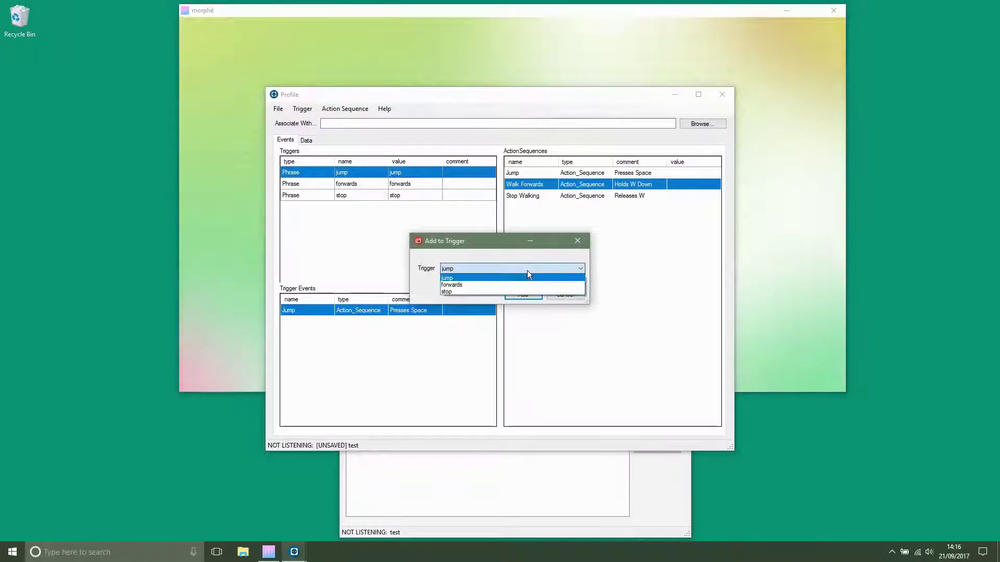
click(518, 286)
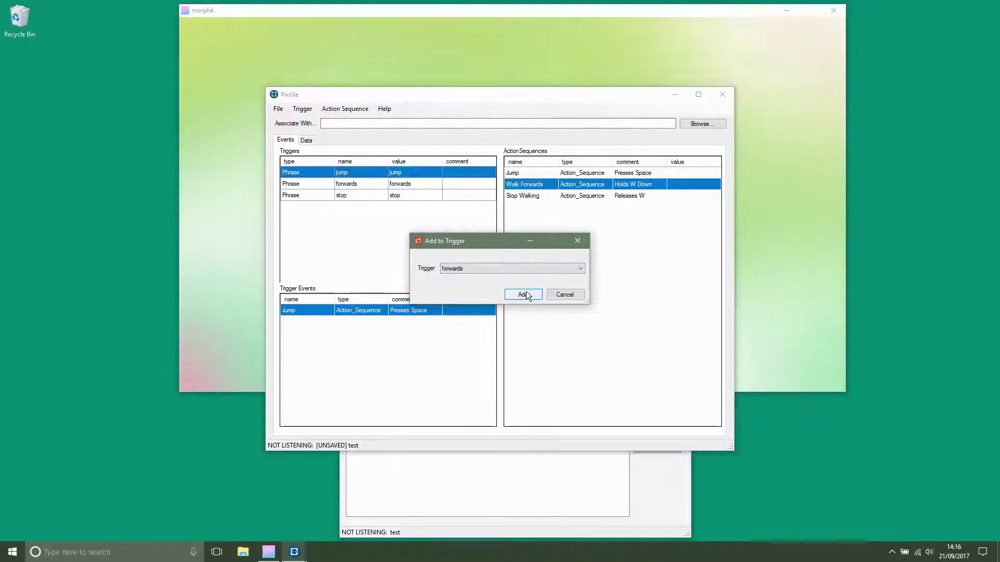
click(523, 294)
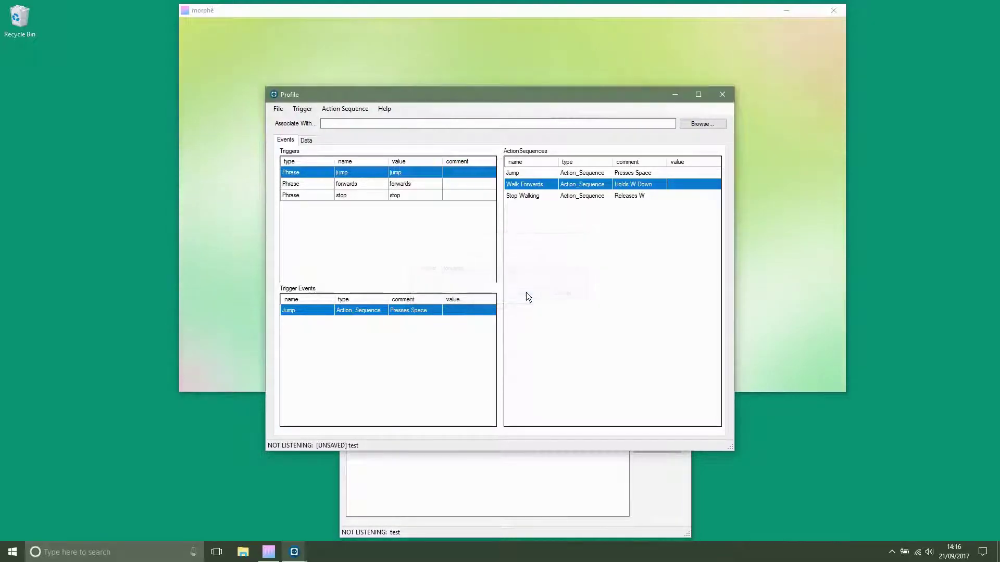
Add the Stop Walking action sequence to the "stop" trigger, and check the events assigned to the "forwards" and "stop" triggers.
click(542, 196)
right_click(542, 196)
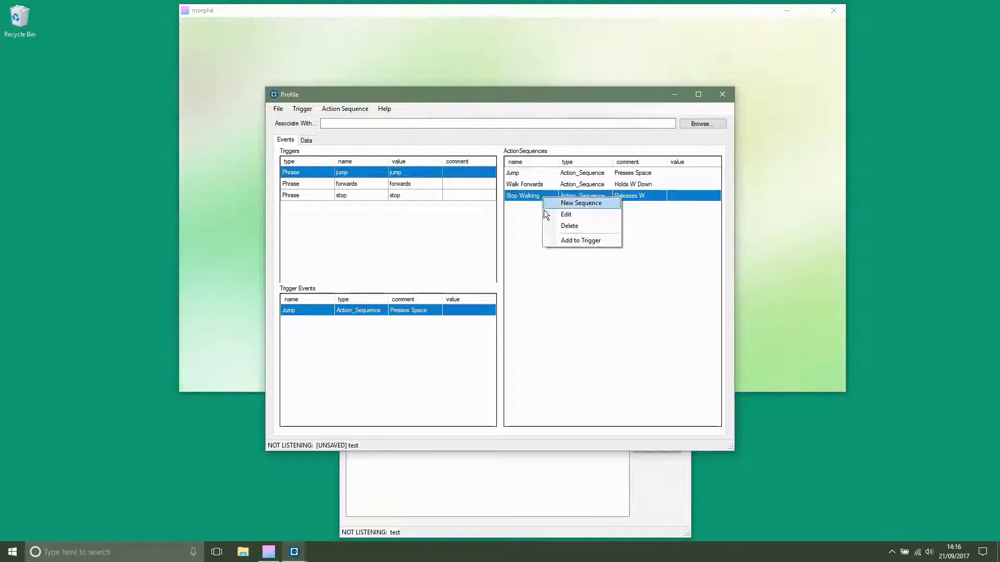
click(552, 241)
click(532, 267)
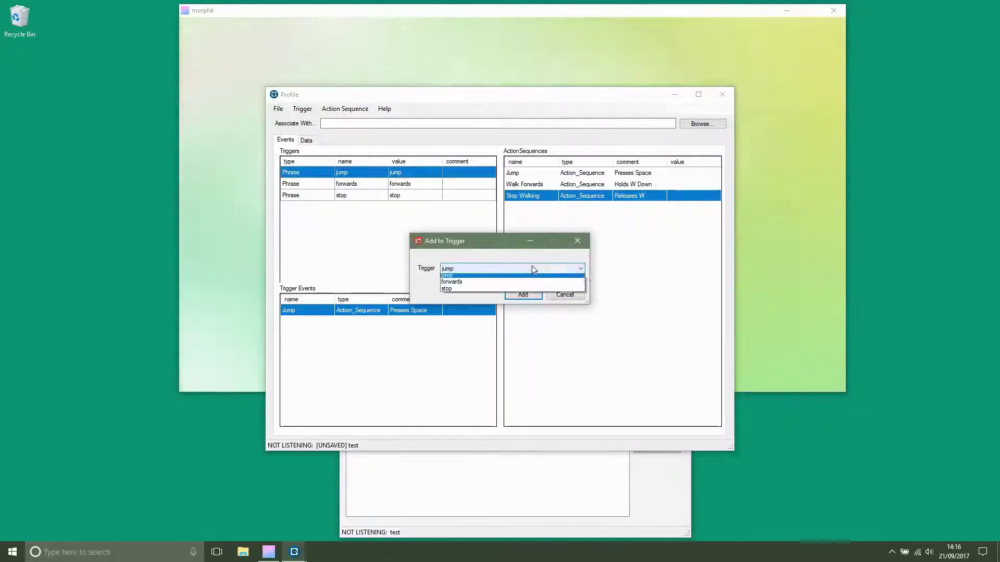
click(508, 290)
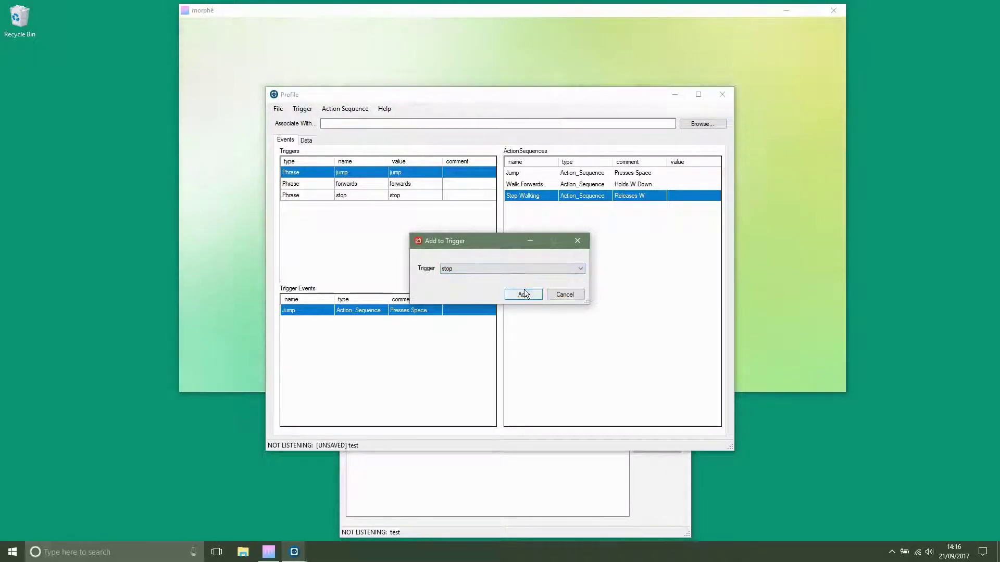
click(518, 295)
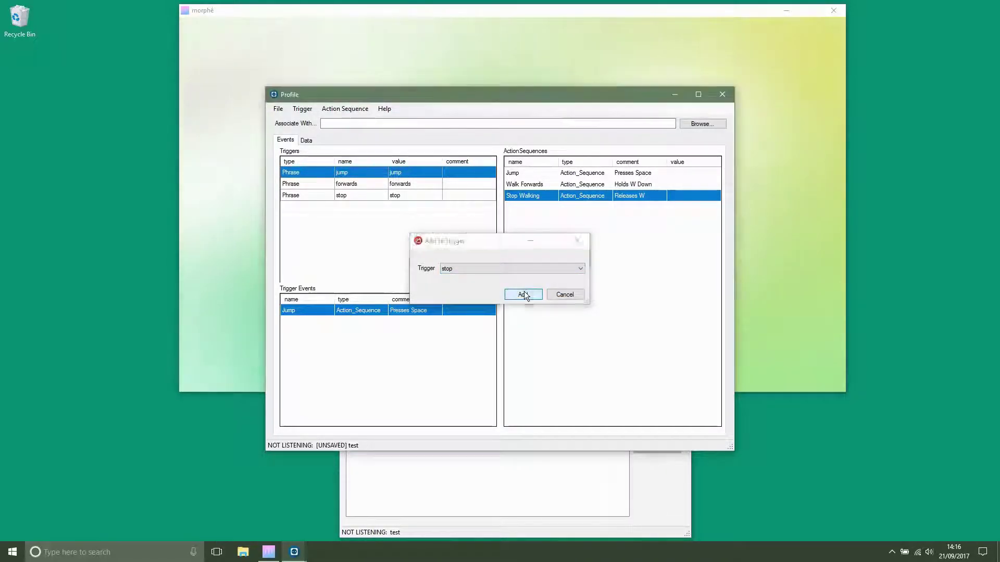
click(352, 186)
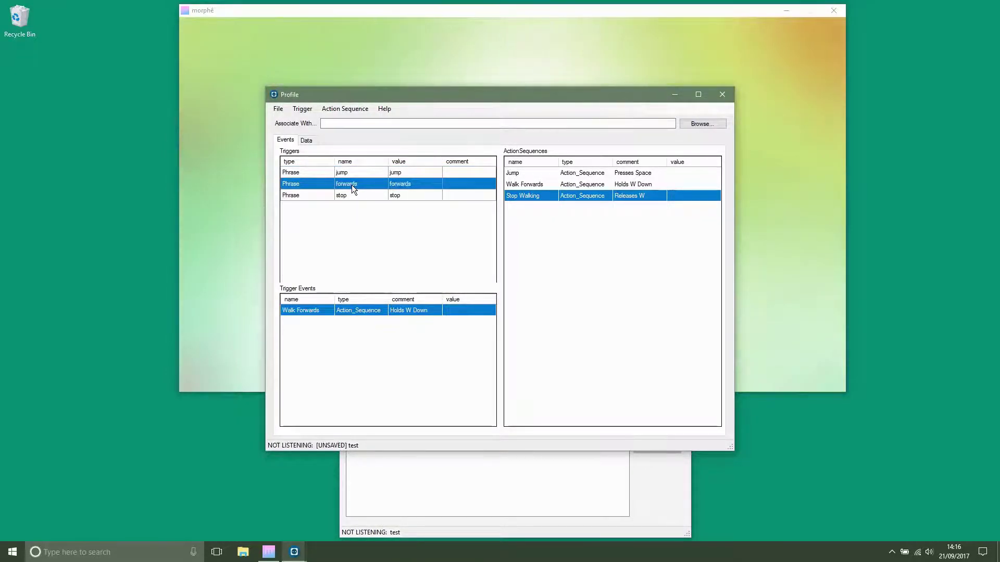
click(351, 195)
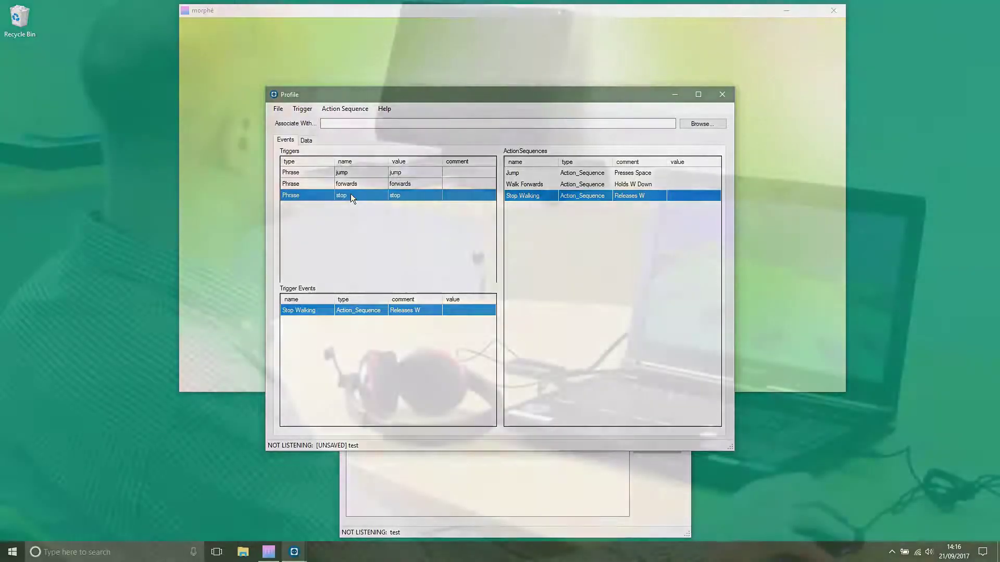